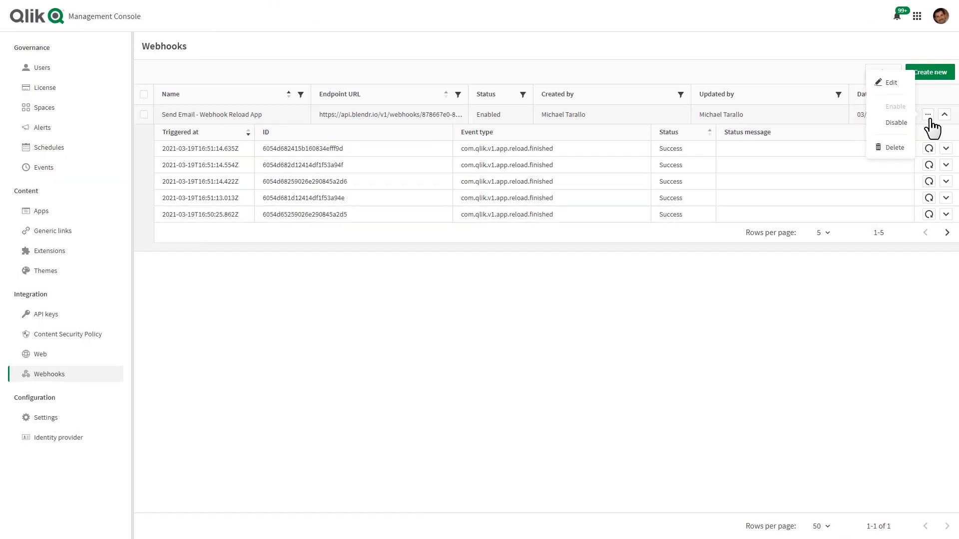
Edit the Send Email - Webhook Reload App webhook and select its endpoint URL.
{"action": "left_click", "coordinate": [893, 83]}
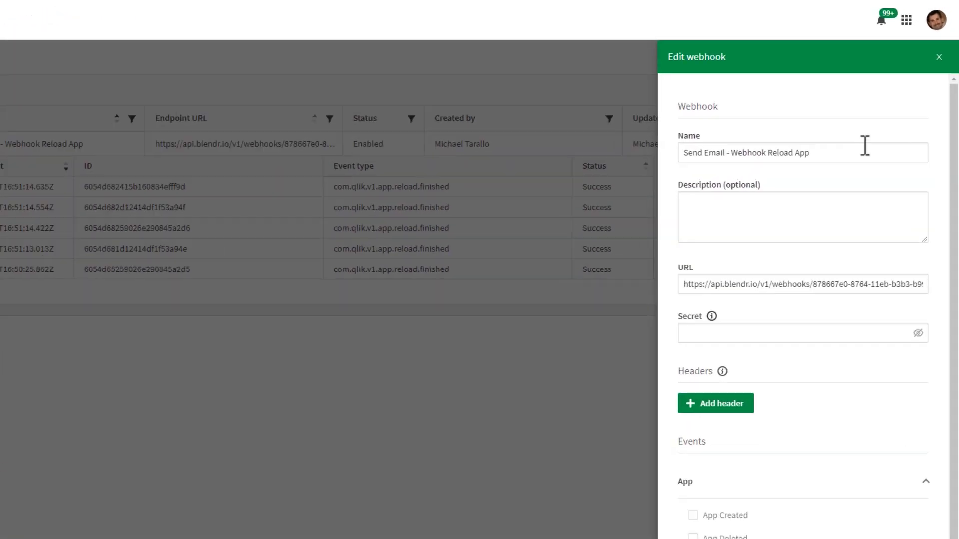
{"action": "scroll", "coordinate": [739, 279], "scroll_direction": "down", "scroll_amount": 2}
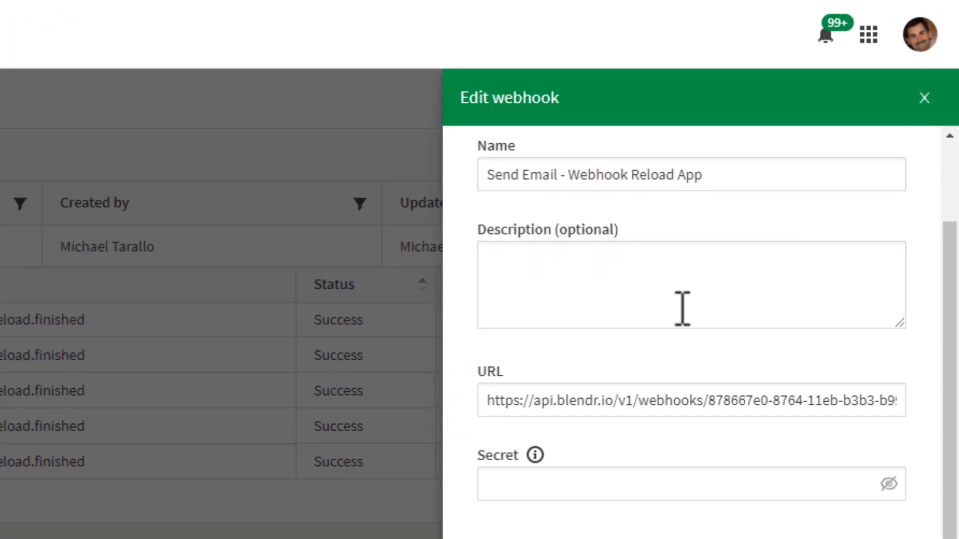
{"action": "left_click_drag", "start_coordinate": [491, 406], "coordinate": [944, 428]}
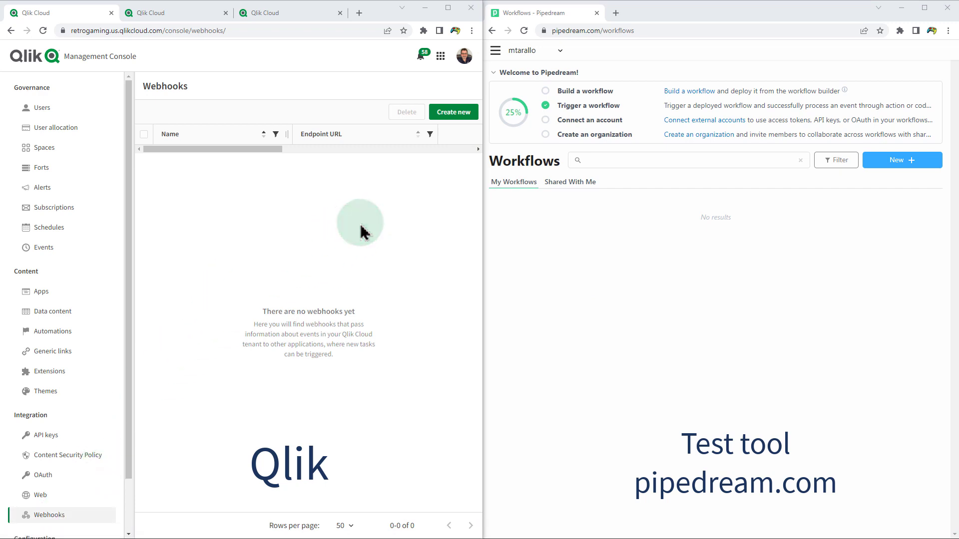
{"action": "left_click", "coordinate": [643, 236]}
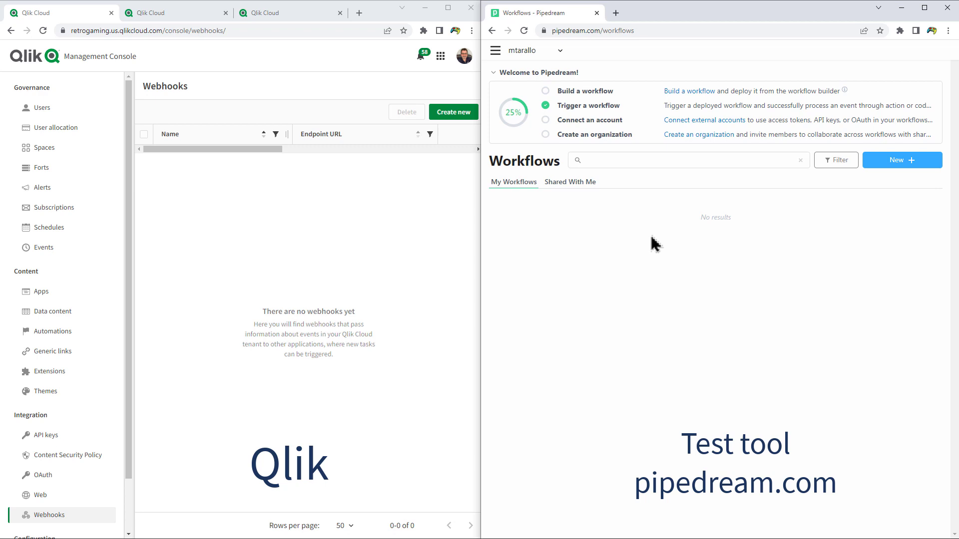
Start a new Pipedream workflow with an HTTP / Webhook Requests trigger.
{"action": "left_click", "coordinate": [902, 163]}
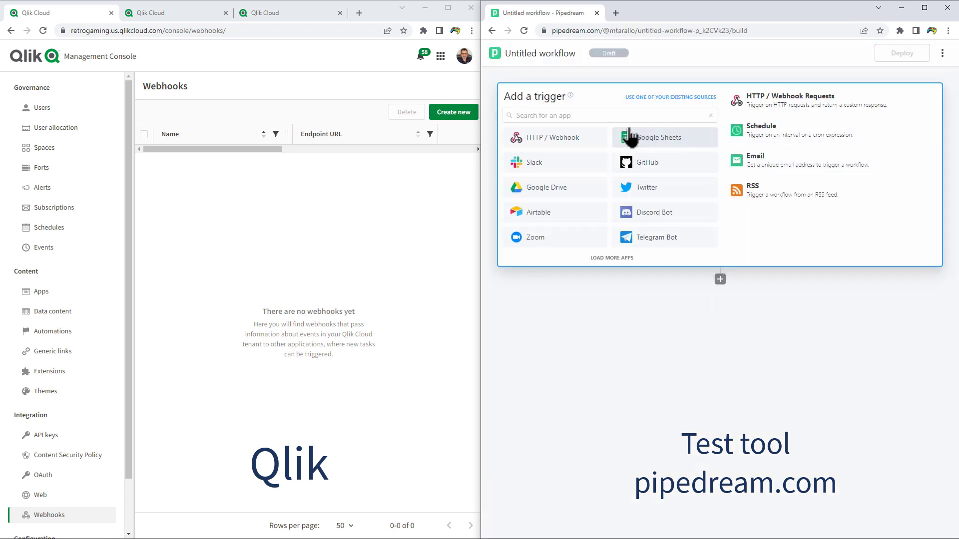
{"action": "left_click", "coordinate": [570, 146]}
{"action": "left_click", "coordinate": [570, 141]}
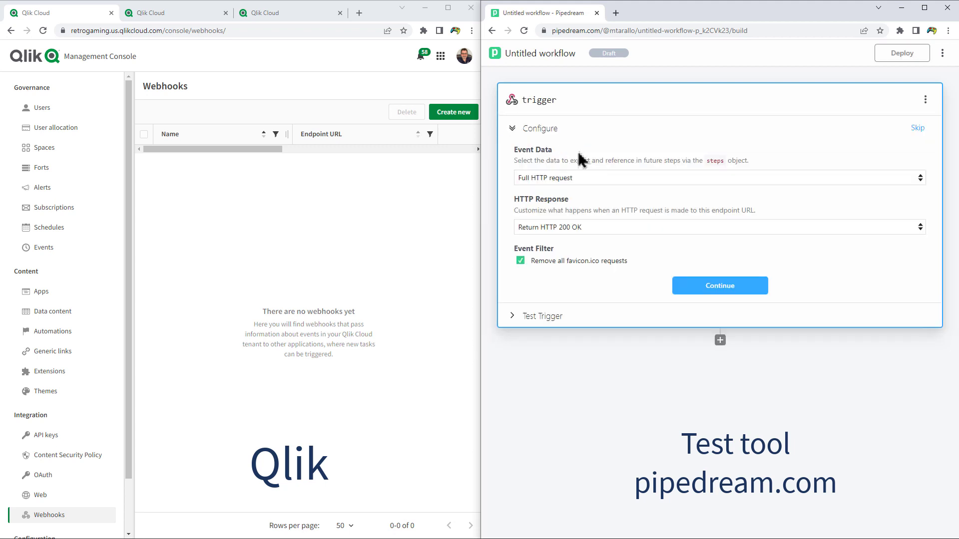
{"action": "left_click", "coordinate": [703, 290]}
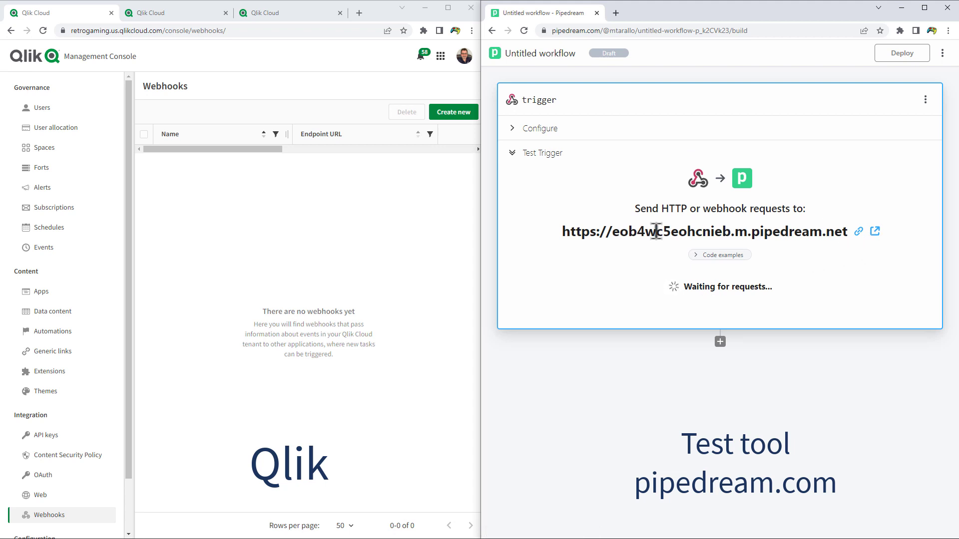
Copy the trigger's request URL.
{"action": "left_click_drag", "start_coordinate": [561, 232], "coordinate": [834, 255]}
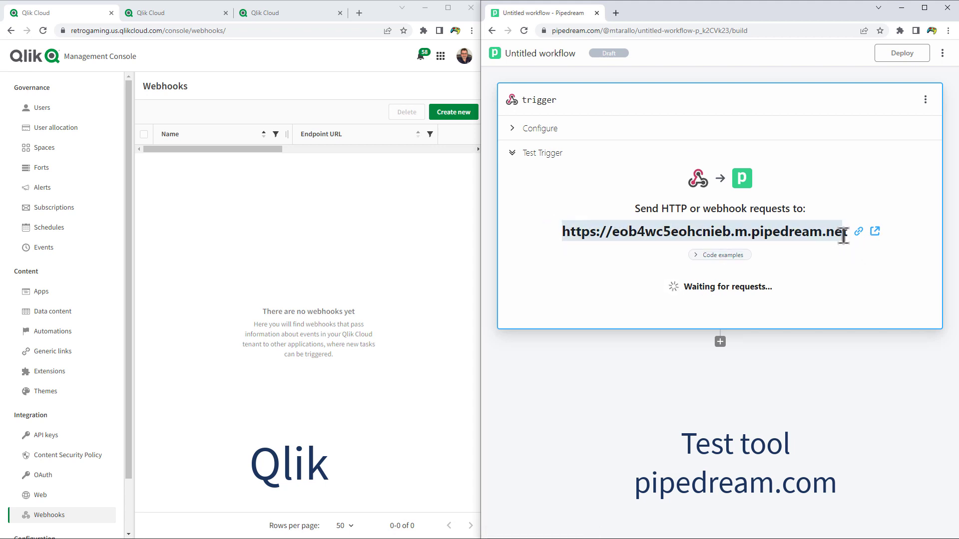
{"action": "right_click", "coordinate": [821, 232]}
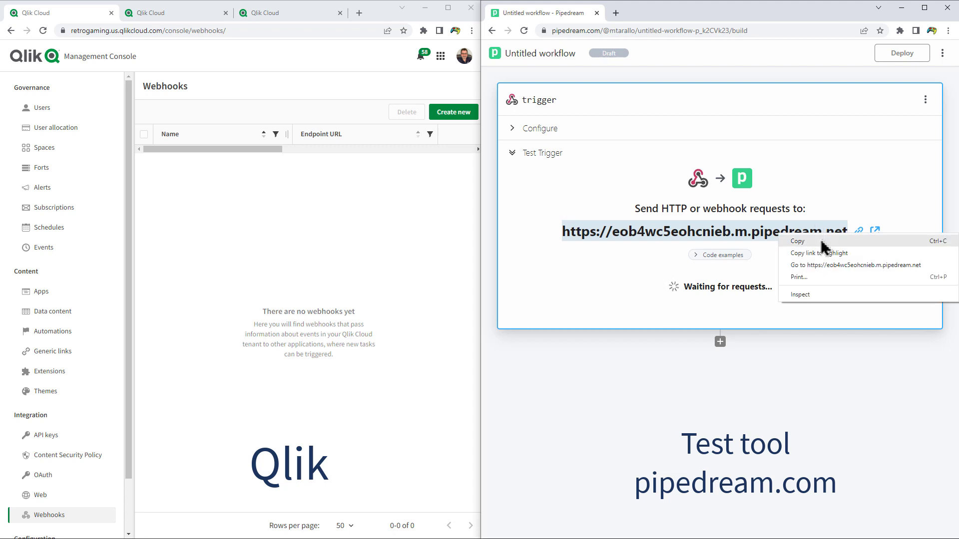
{"action": "left_click", "coordinate": [825, 241]}
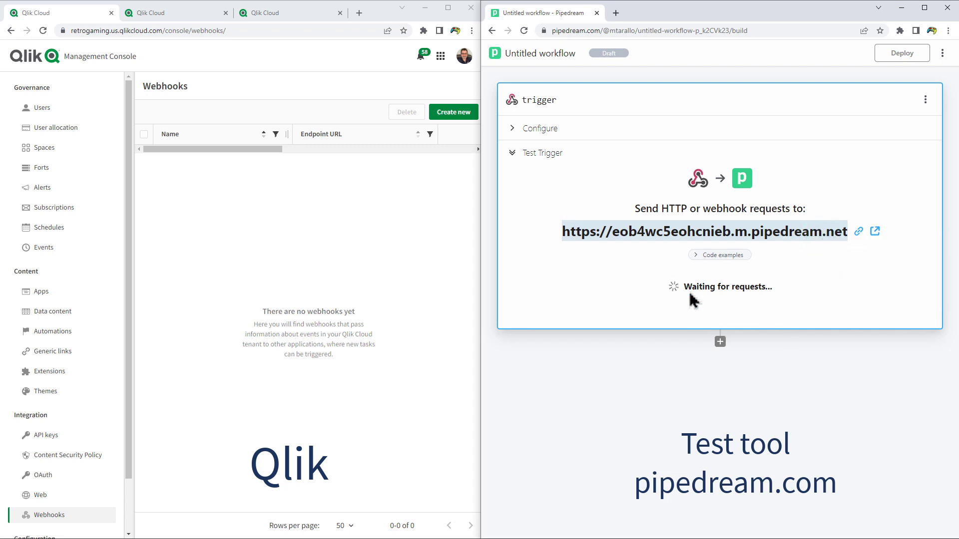
Create a webhook named 'test webhook' with the pasted Pipedream URL and an empty Secret.
{"action": "left_click", "coordinate": [454, 112]}
{"action": "left_click", "coordinate": [315, 163]}
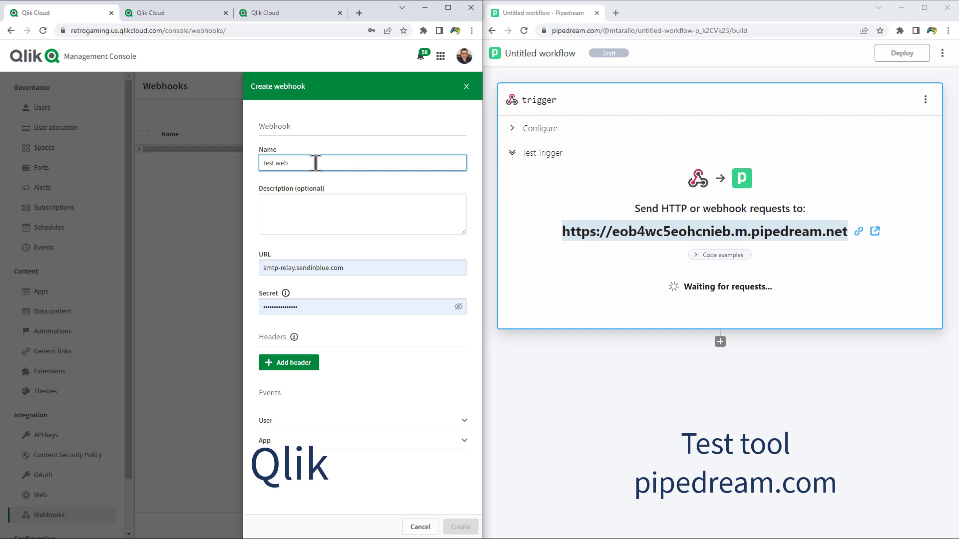
{"action": "left_click", "coordinate": [310, 215]}
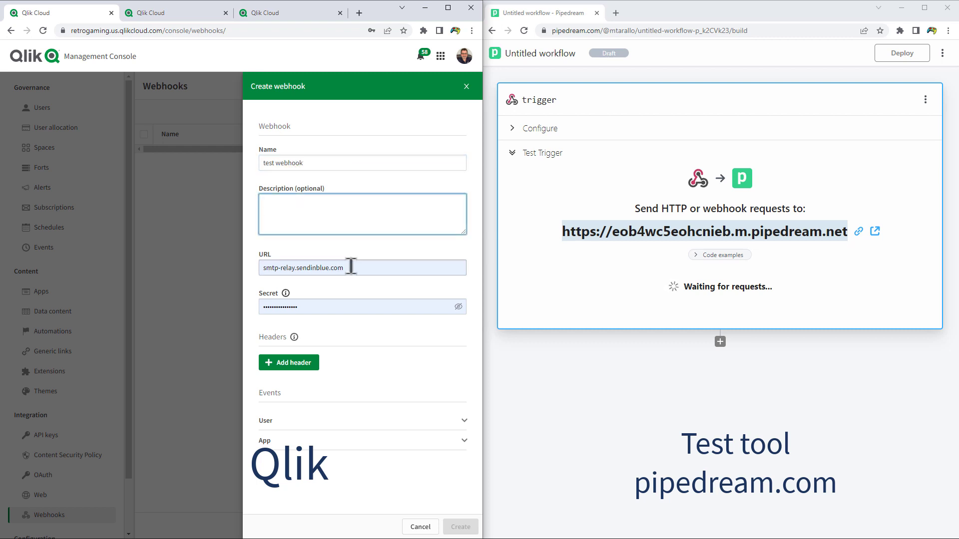
{"action": "left_click", "coordinate": [350, 268]}
{"action": "key", "text": "ctrl+v"}
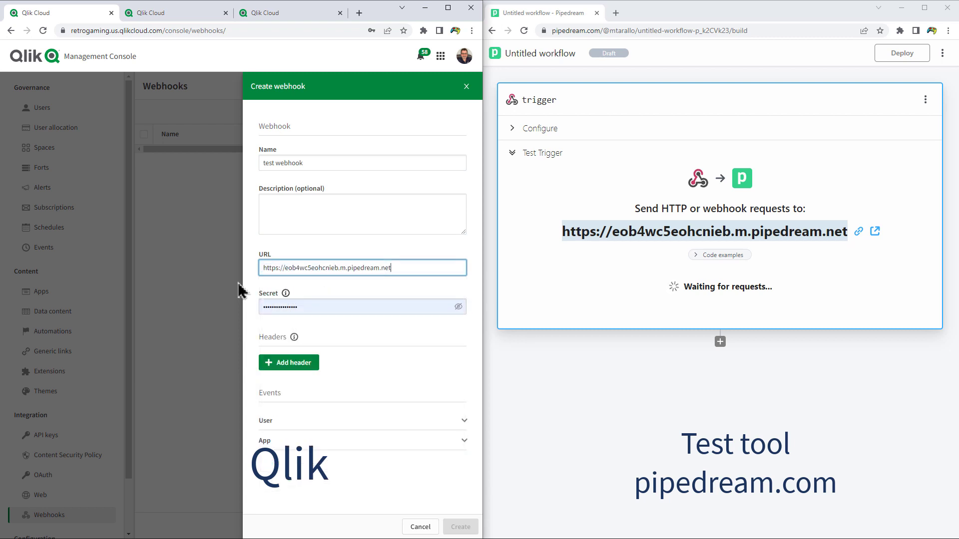
{"action": "left_click", "coordinate": [322, 306]}
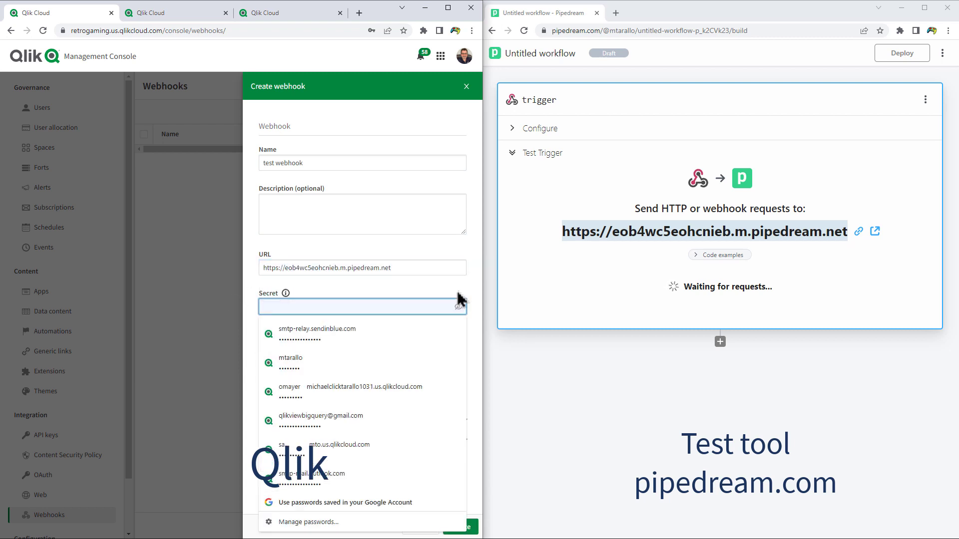
{"action": "left_click", "coordinate": [477, 284]}
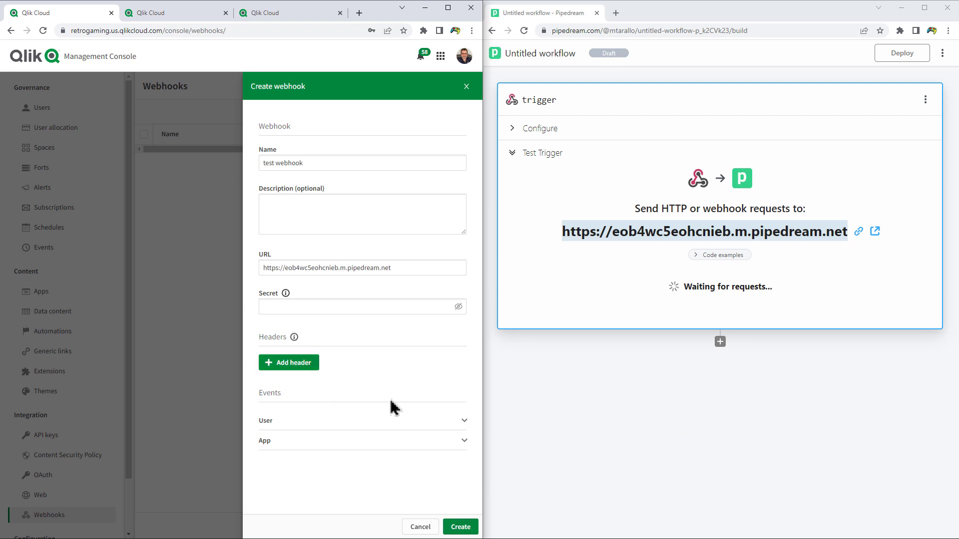
Subscribe the webhook to the App Reload Finished event and create it.
{"action": "left_click", "coordinate": [463, 420]}
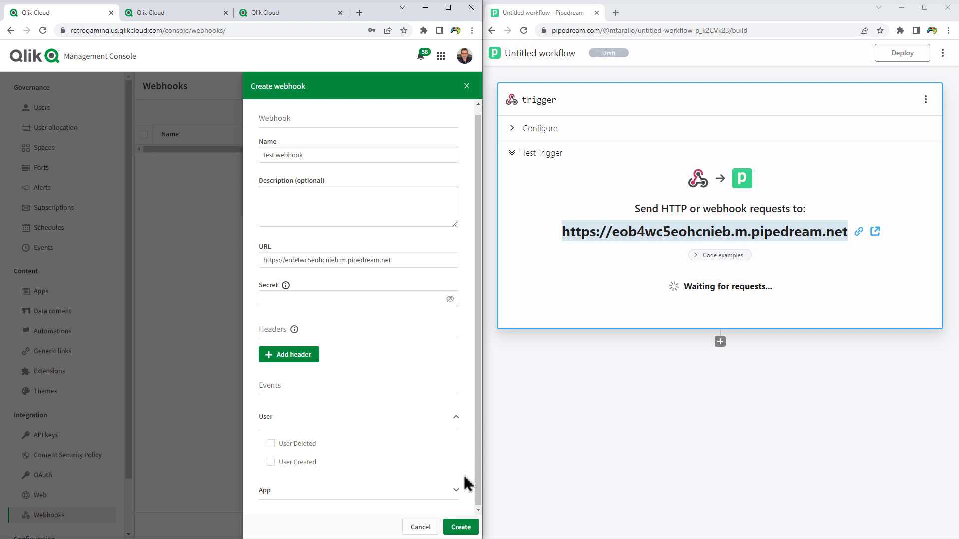
{"action": "left_click", "coordinate": [454, 490]}
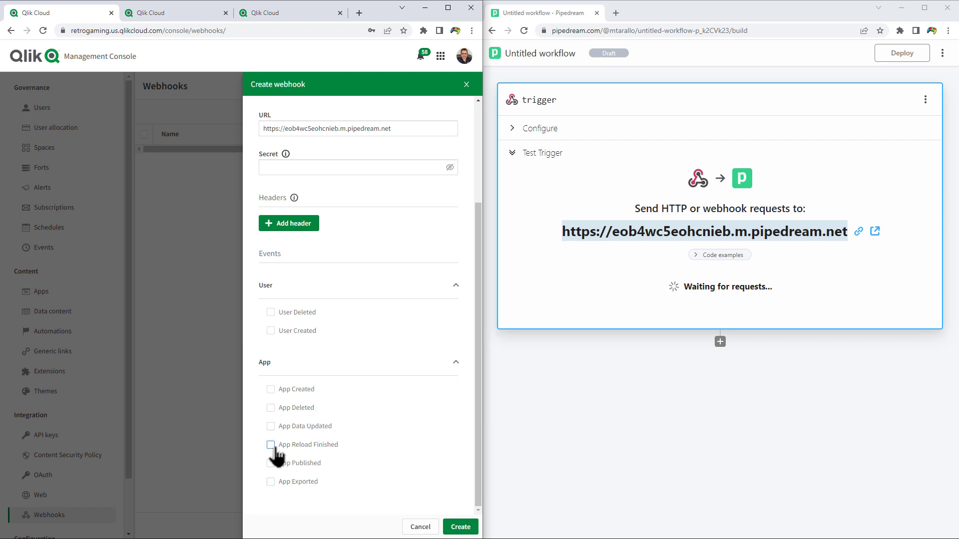
{"action": "left_click", "coordinate": [272, 447]}
{"action": "left_click", "coordinate": [458, 527]}
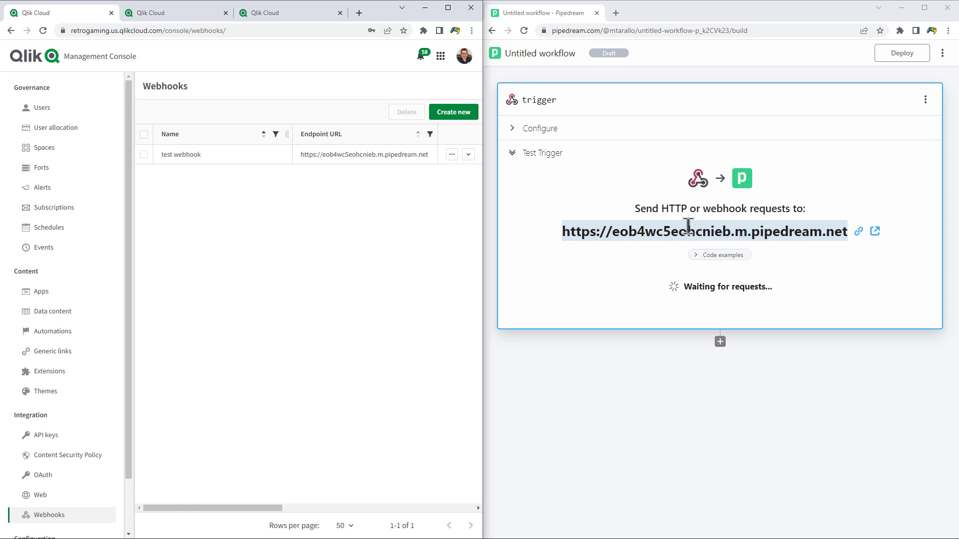
Reload Retrogaming Collection Analysis - OG from its catalog card menu.
{"action": "left_click", "coordinate": [192, 14]}
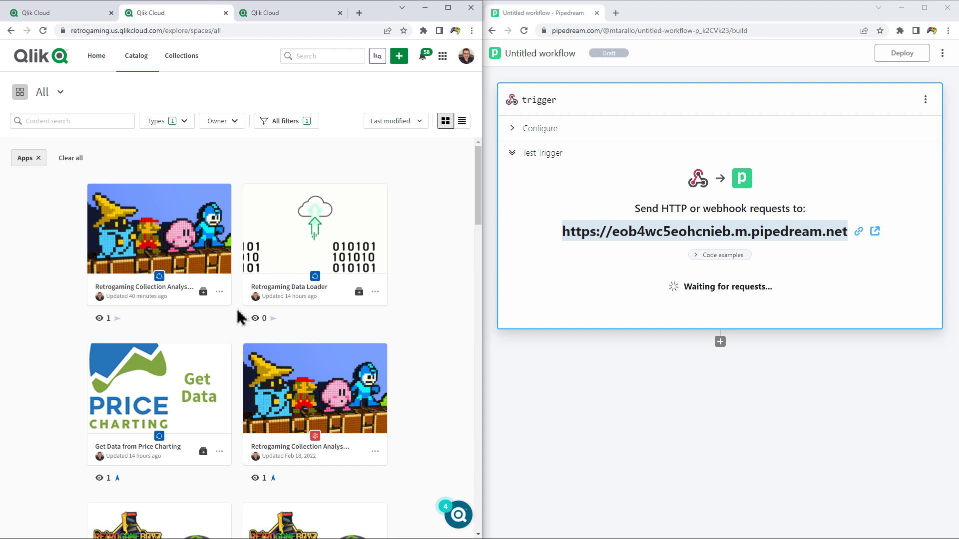
{"action": "left_click", "coordinate": [219, 293]}
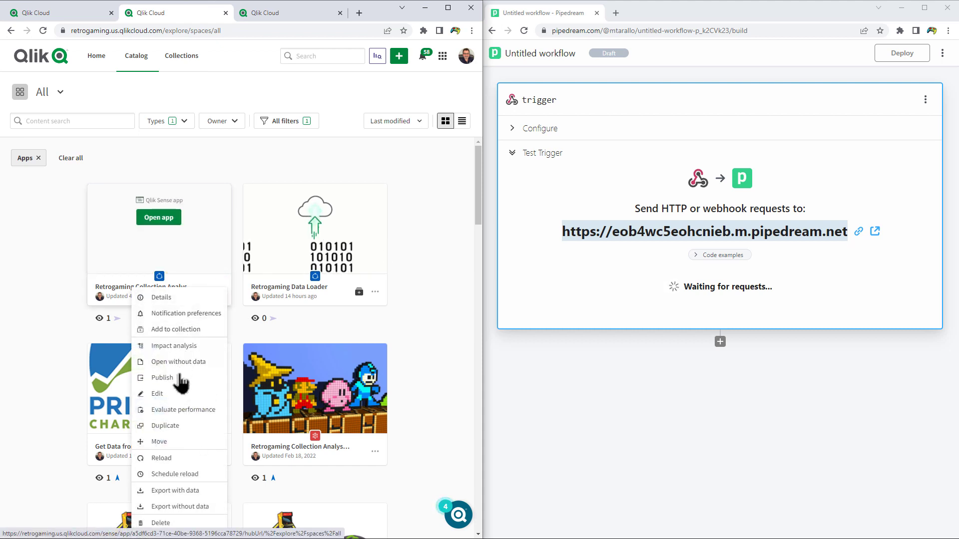
{"action": "left_click", "coordinate": [177, 457]}
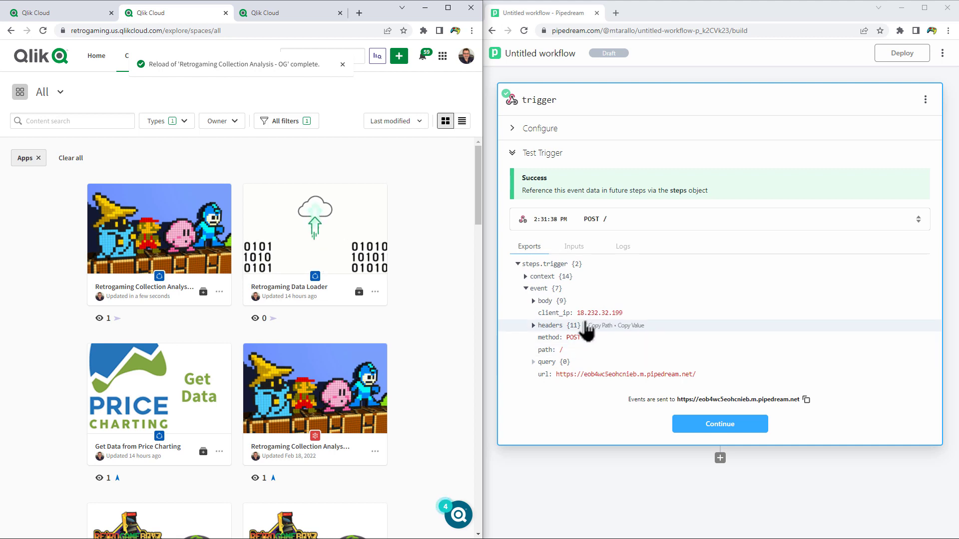
Expand the captured event's context {14} node and scroll through its fields.
{"action": "left_click", "coordinate": [530, 277]}
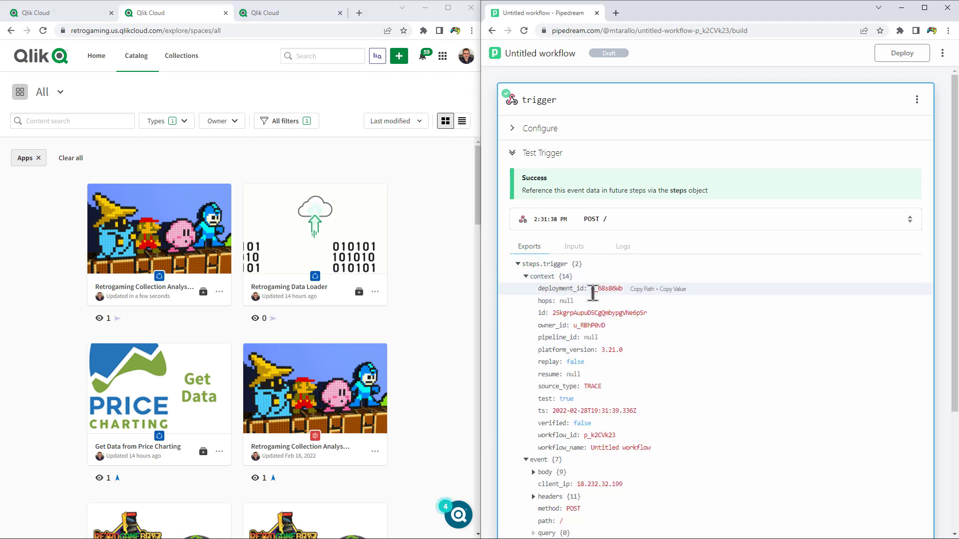
{"action": "scroll", "coordinate": [670, 395], "scroll_direction": "down", "scroll_amount": 2}
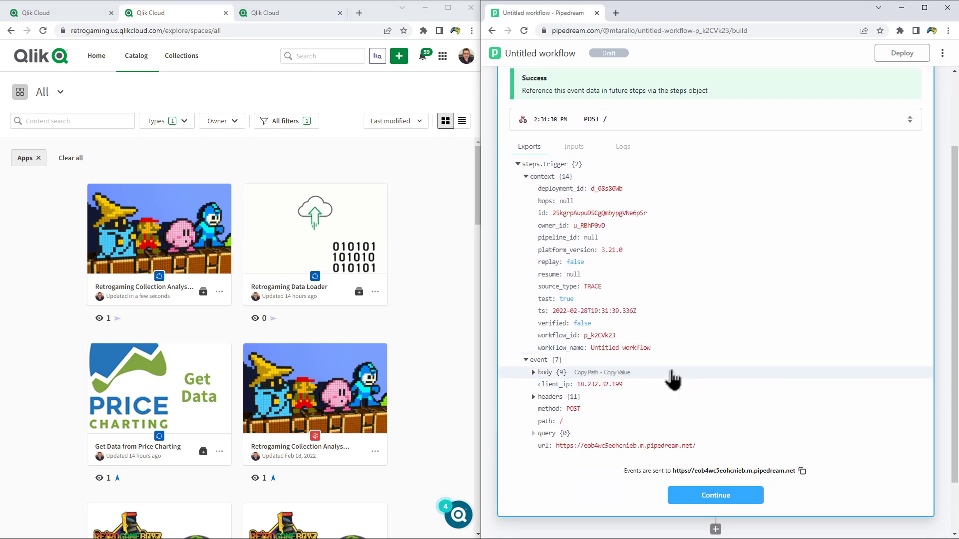
{"action": "scroll", "coordinate": [674, 360], "scroll_direction": "up", "scroll_amount": 1}
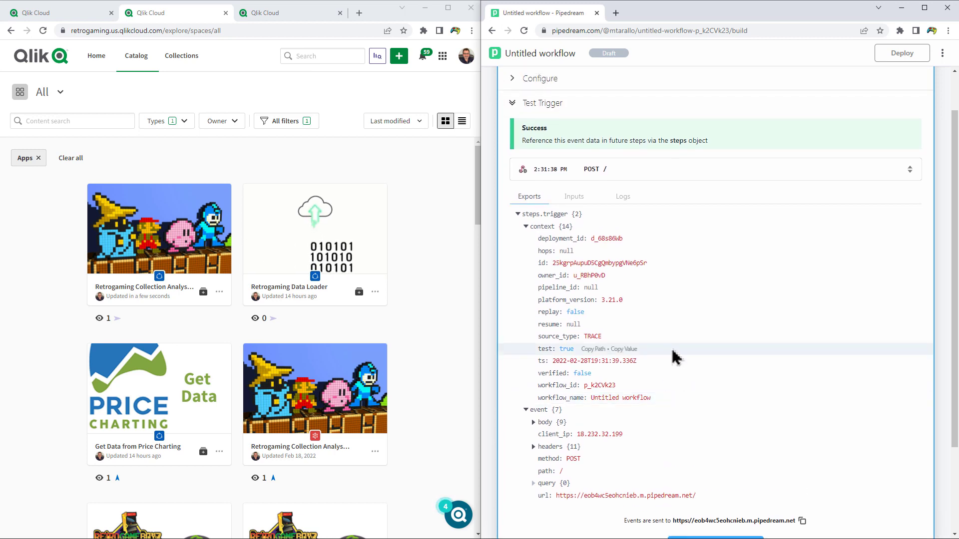
{"action": "scroll", "coordinate": [687, 338], "scroll_direction": "up", "scroll_amount": 1}
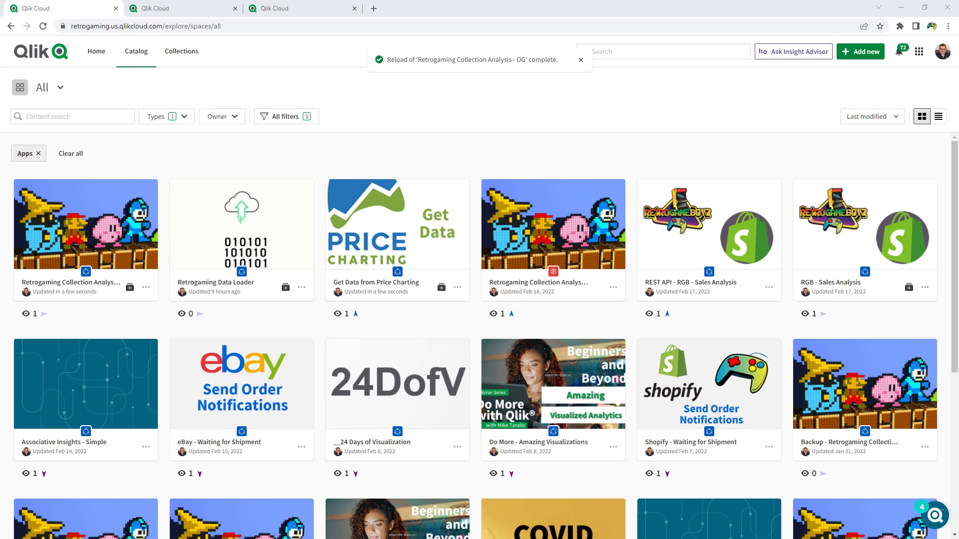
Move the Slack window aside and go to the Automations-filtered catalog tab.
{"action": "left_click_drag", "start_coordinate": [0, 96], "coordinate": [766, 95]}
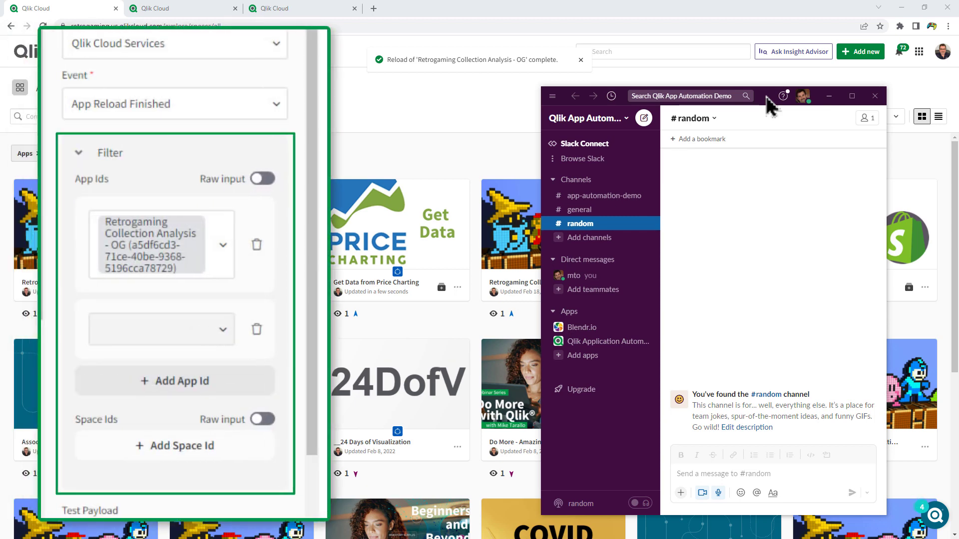
{"action": "left_click_drag", "start_coordinate": [765, 96], "coordinate": [408, 75]}
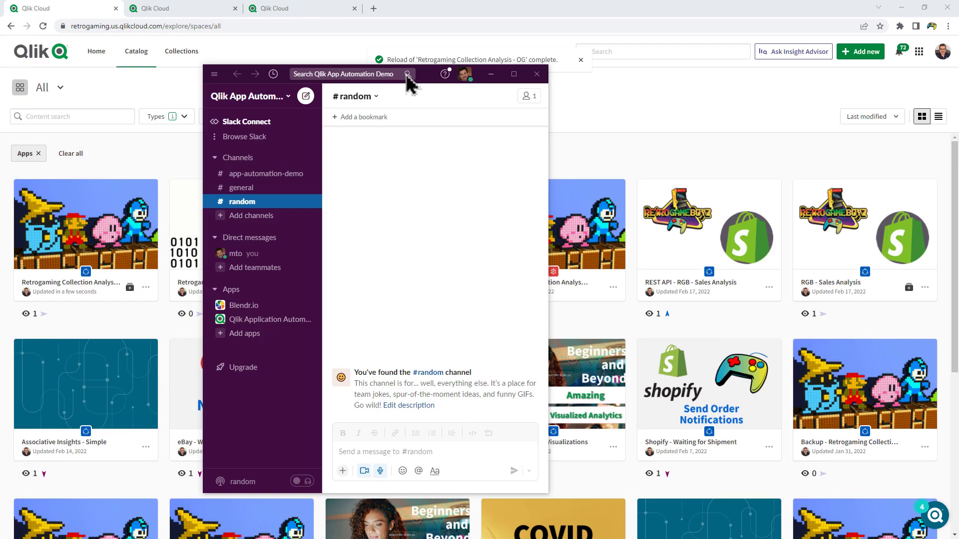
{"action": "key", "text": "alt+Tab"}
{"action": "left_click", "coordinate": [174, 7]}
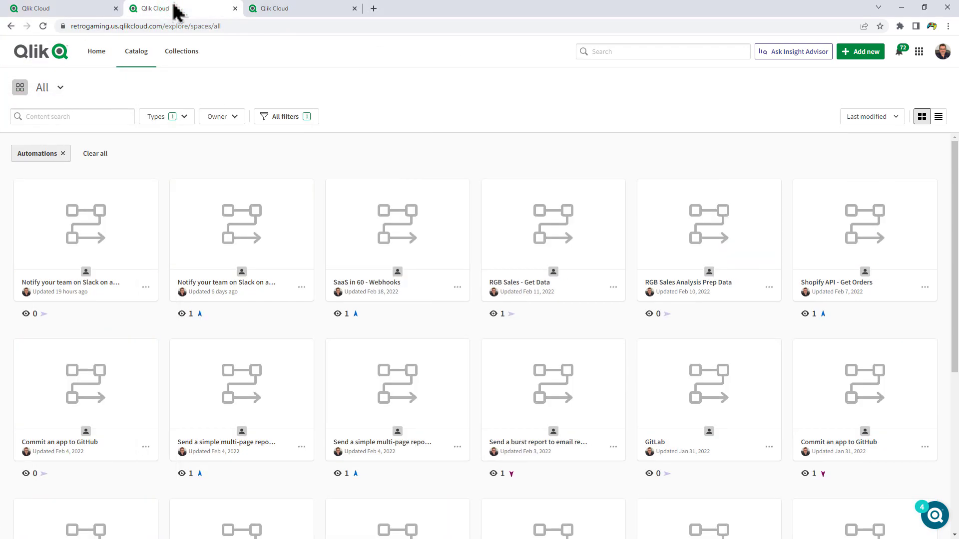
Start a new automation from the 'sla' search's Slack app reload finished webhook template.
{"action": "left_click", "coordinate": [853, 53]}
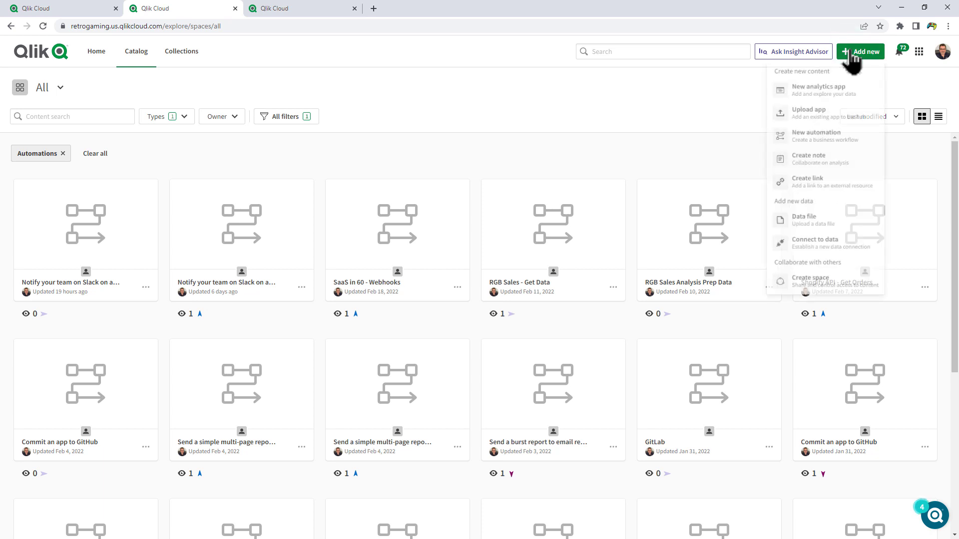
{"action": "left_click", "coordinate": [832, 135]}
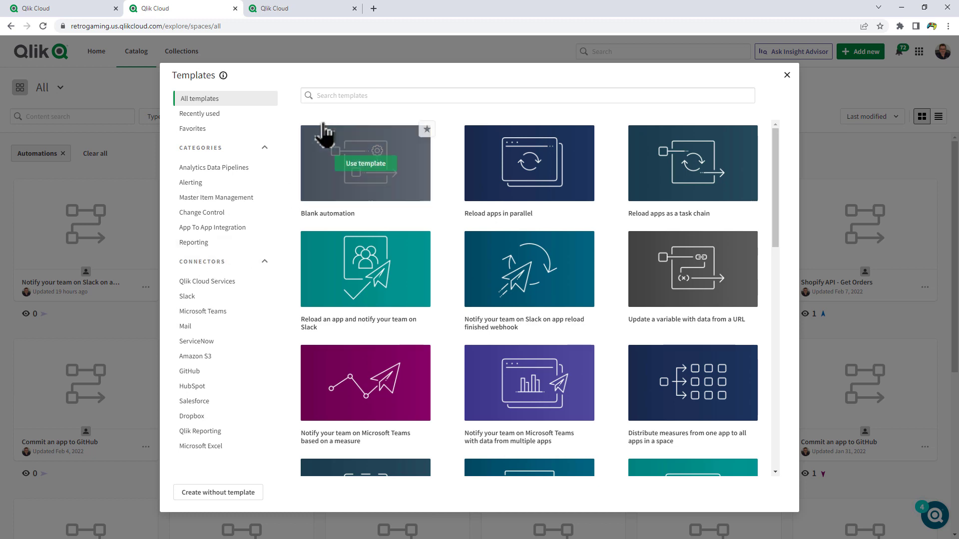
{"action": "left_click", "coordinate": [338, 96]}
{"action": "type", "text": "slack"}
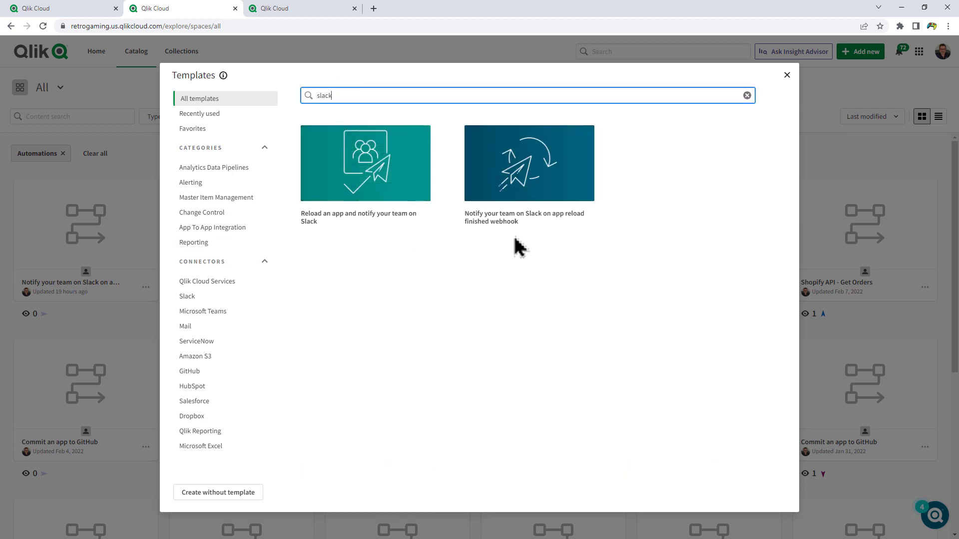
{"action": "mouse_move", "coordinate": [517, 225]}
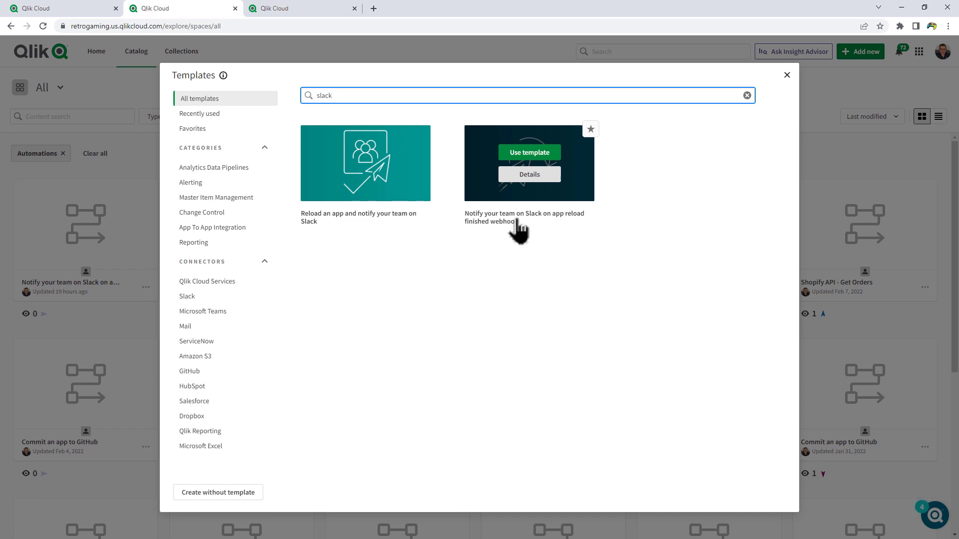
{"action": "left_click", "coordinate": [542, 154]}
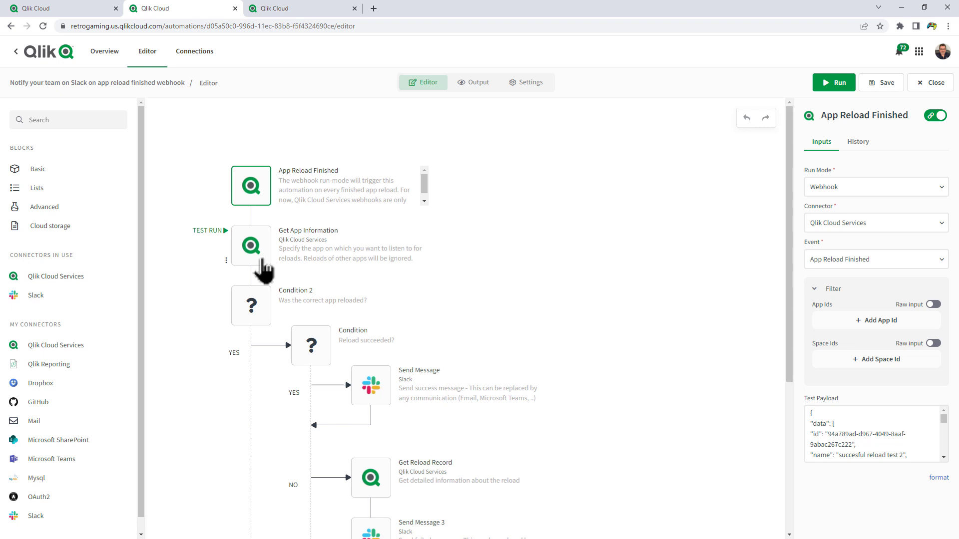
Remove the Get App Information and Condition 2 blocks, then select App Reload Finished.
{"action": "right_click", "coordinate": [261, 260]}
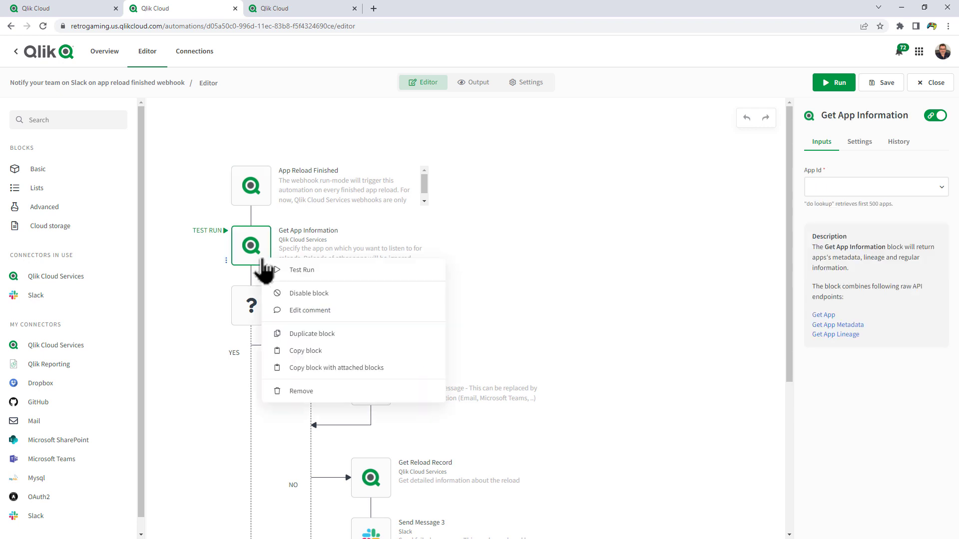
{"action": "left_click", "coordinate": [297, 391]}
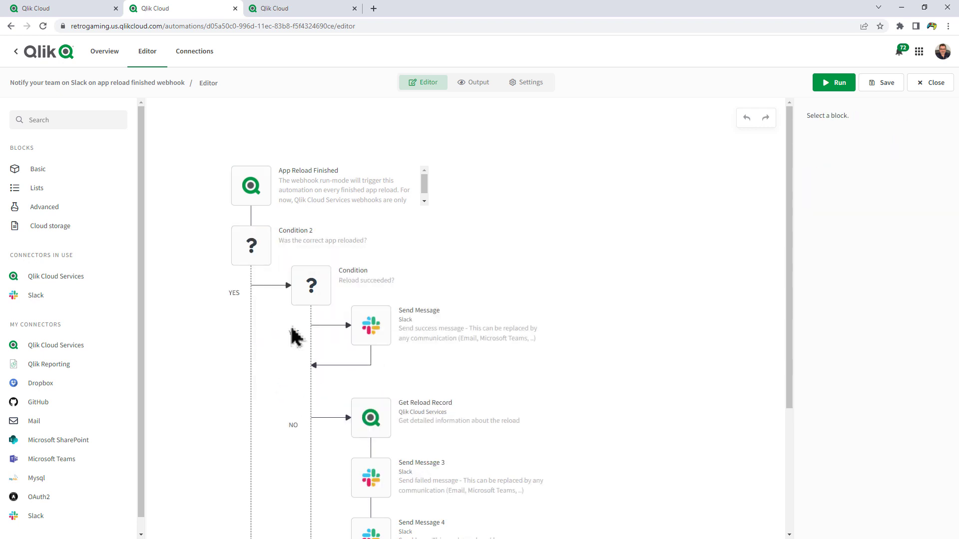
{"action": "right_click", "coordinate": [268, 247]}
{"action": "left_click", "coordinate": [308, 392]}
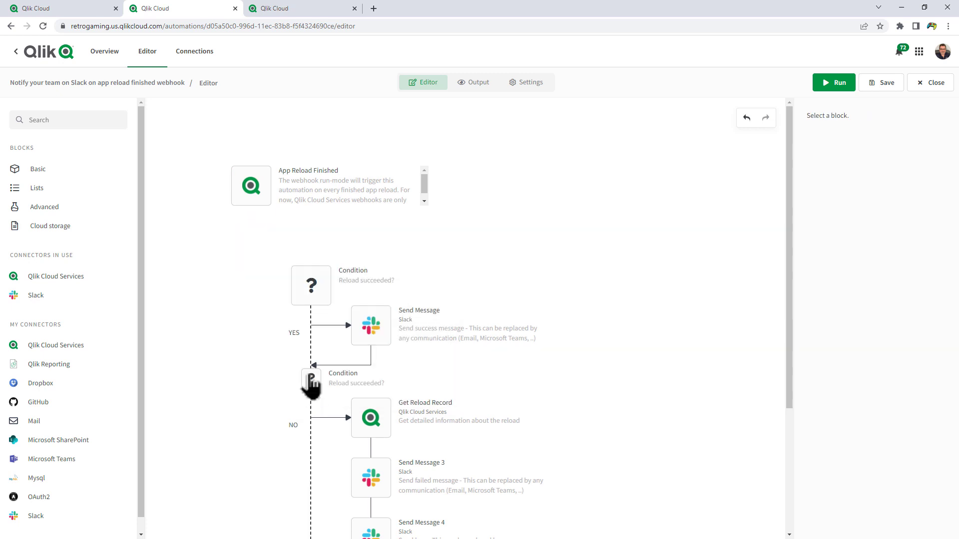
{"action": "left_click", "coordinate": [325, 298]}
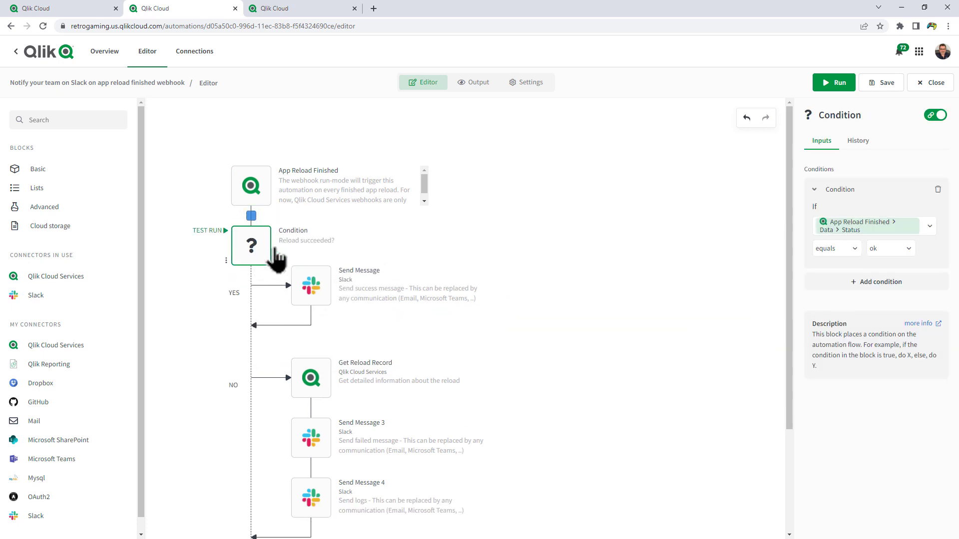
{"action": "left_click", "coordinate": [269, 182]}
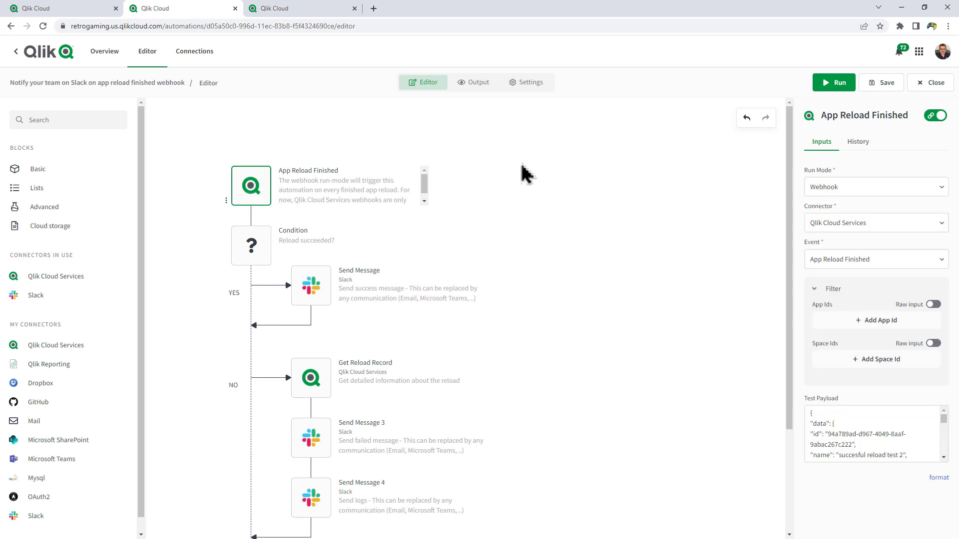
Set Run Mode to Webhook, Connector to Qlik Cloud Services, Event to App Reload Finished.
{"action": "left_click", "coordinate": [834, 188]}
{"action": "left_click", "coordinate": [835, 212]}
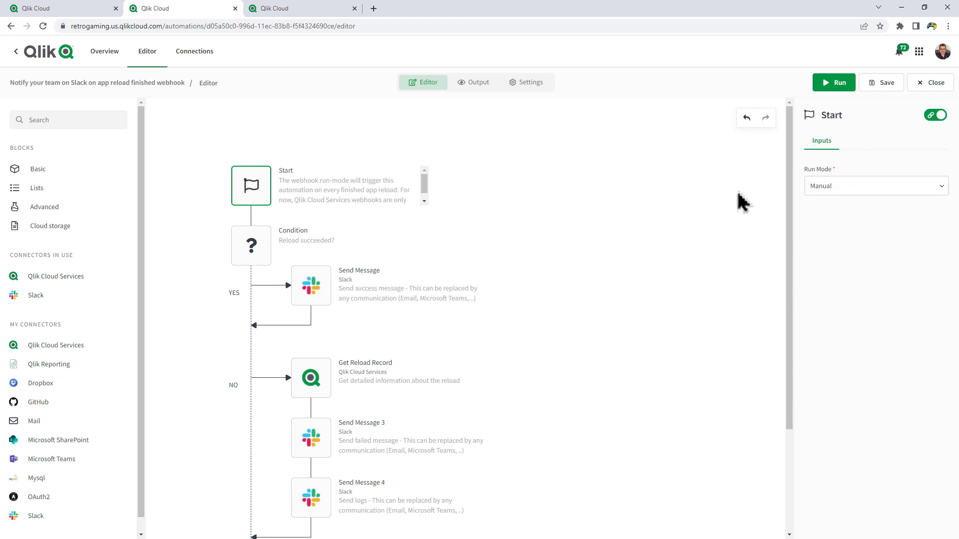
{"action": "left_click", "coordinate": [821, 190]}
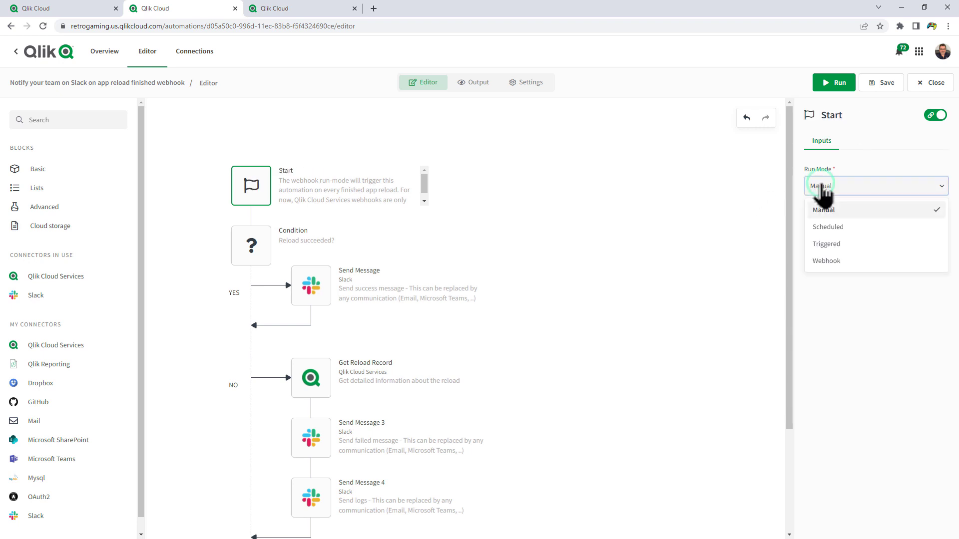
{"action": "left_click", "coordinate": [831, 262]}
{"action": "left_click", "coordinate": [838, 223]}
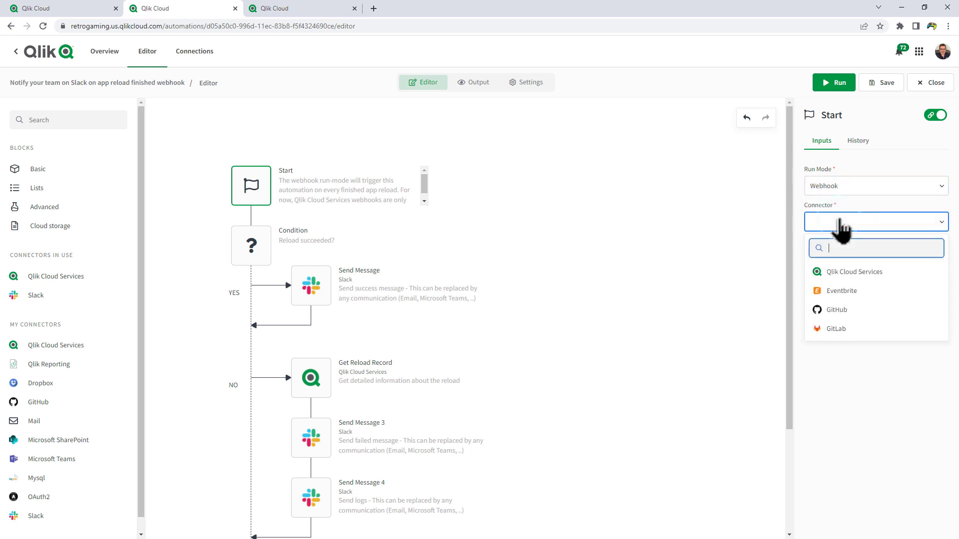
{"action": "left_click", "coordinate": [857, 276]}
{"action": "left_click", "coordinate": [855, 262]}
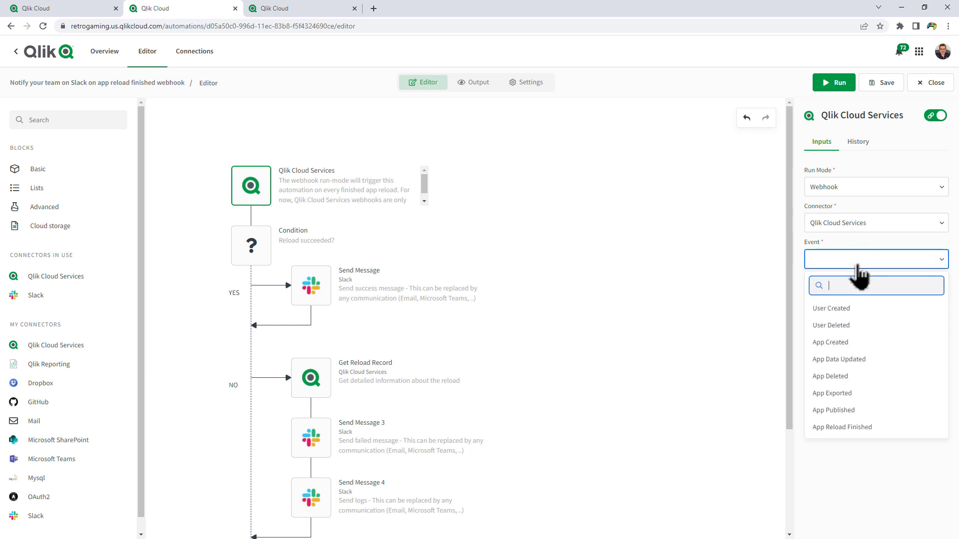
{"action": "left_click", "coordinate": [857, 429]}
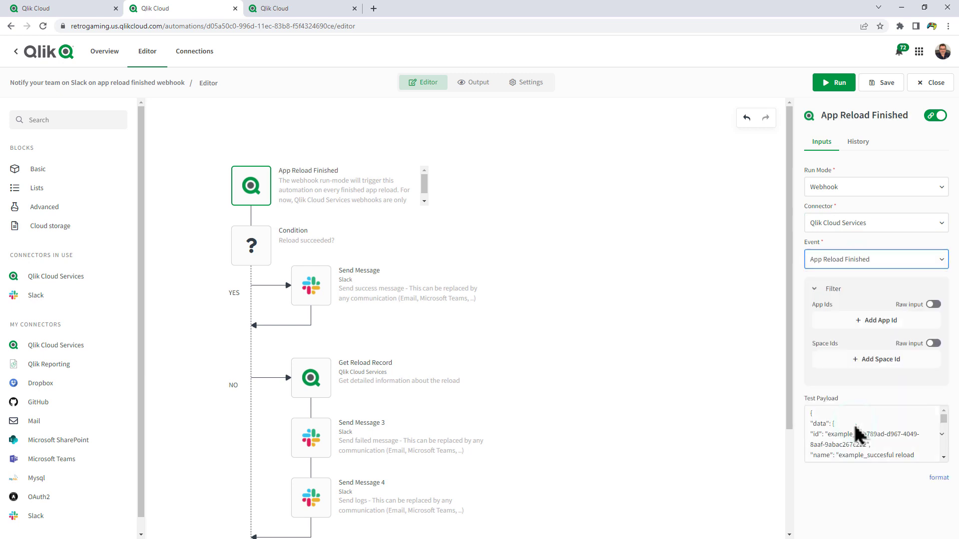
Add an App Id filter for Retrogaming Collection Analysis - OG, found by searching '- og'.
{"action": "left_click", "coordinate": [849, 325]}
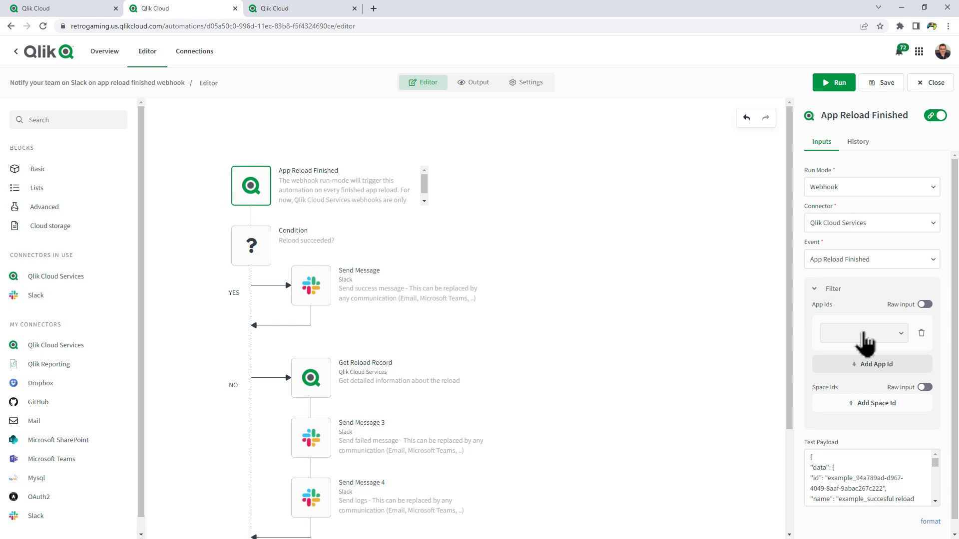
{"action": "left_click", "coordinate": [861, 333]}
{"action": "left_click", "coordinate": [859, 356]}
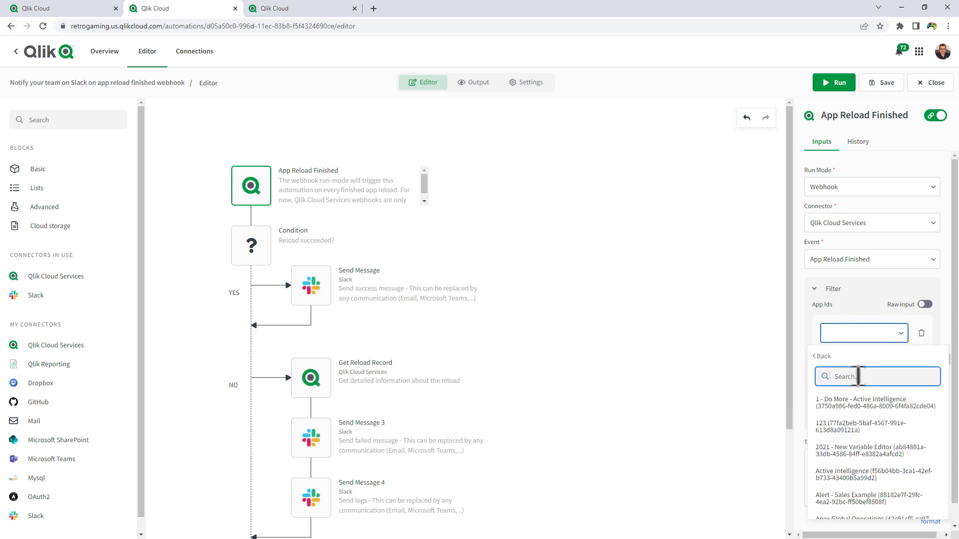
{"action": "type", "text": "- og"}
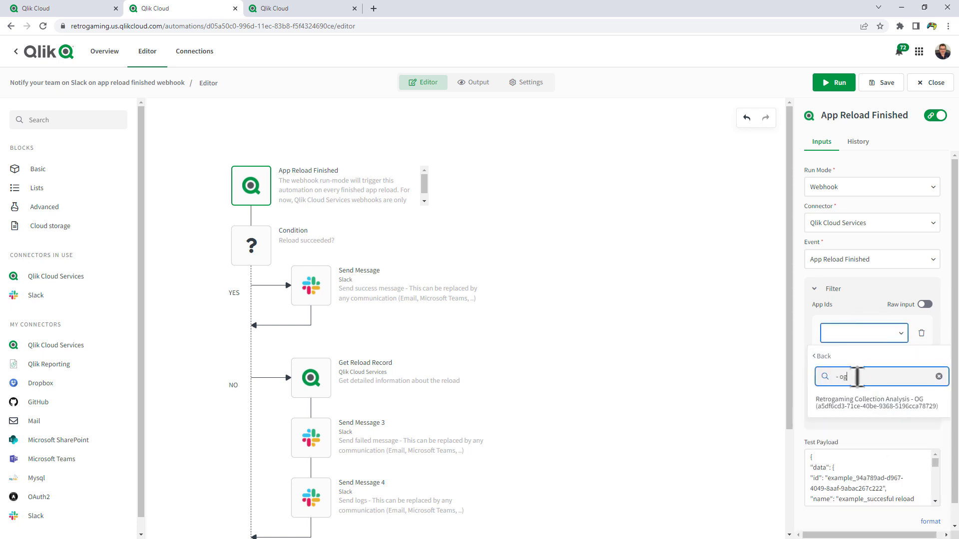
{"action": "left_click", "coordinate": [870, 405]}
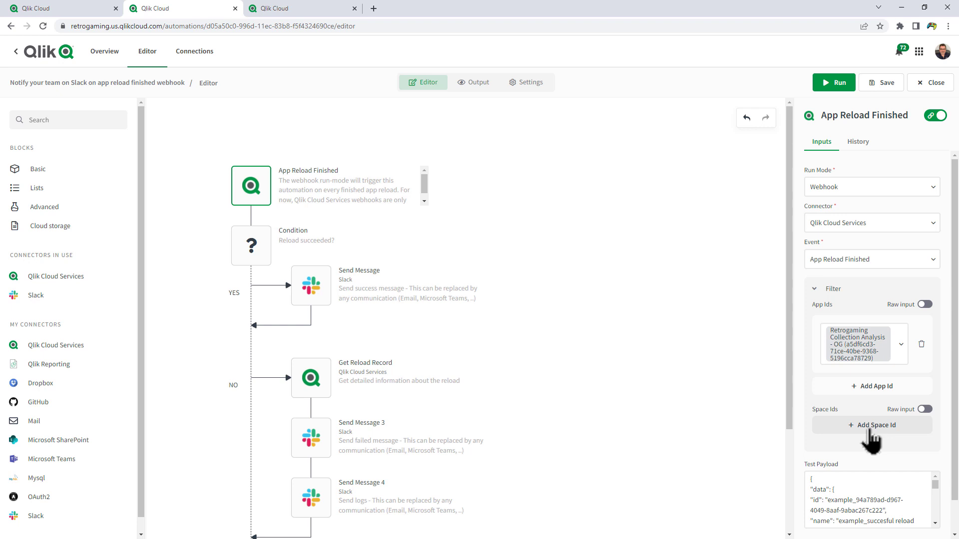
{"action": "left_click", "coordinate": [268, 237]}
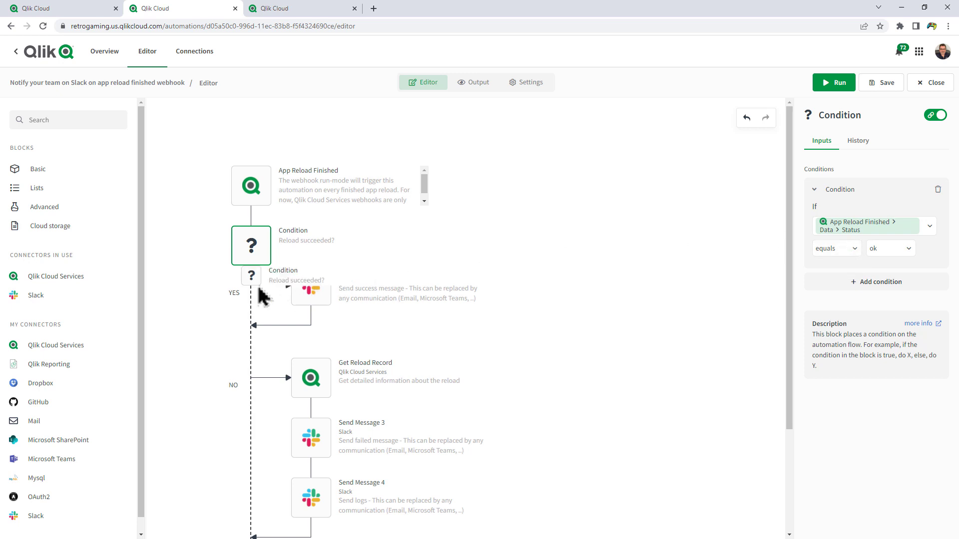
Give the success Send Message block the Slack (2) connection and the 'random' channel.
{"action": "left_click", "coordinate": [317, 306]}
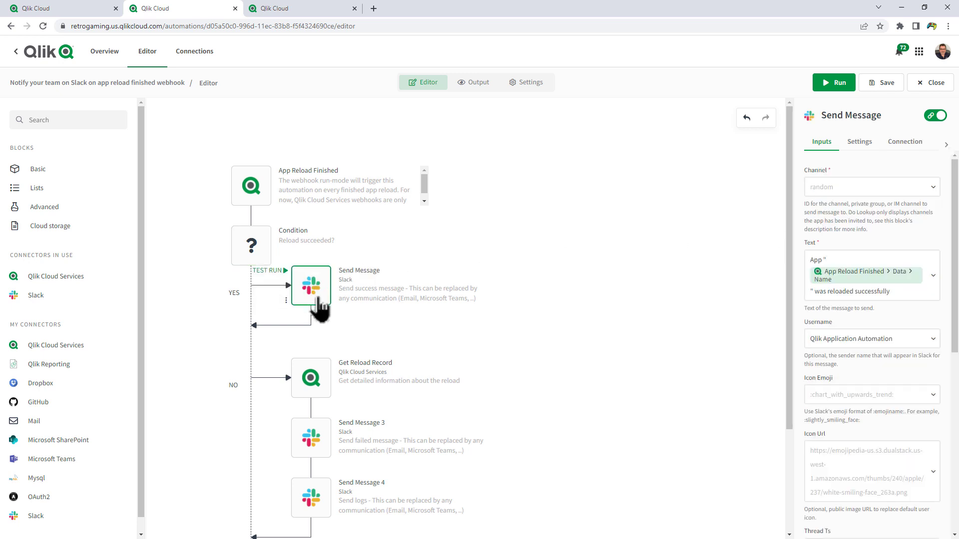
{"action": "left_click", "coordinate": [905, 142]}
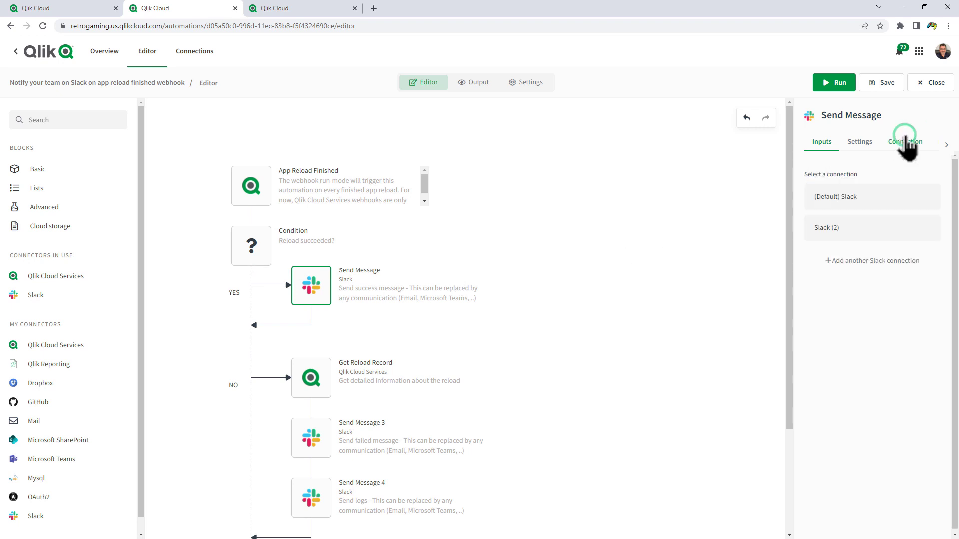
{"action": "left_click", "coordinate": [830, 226]}
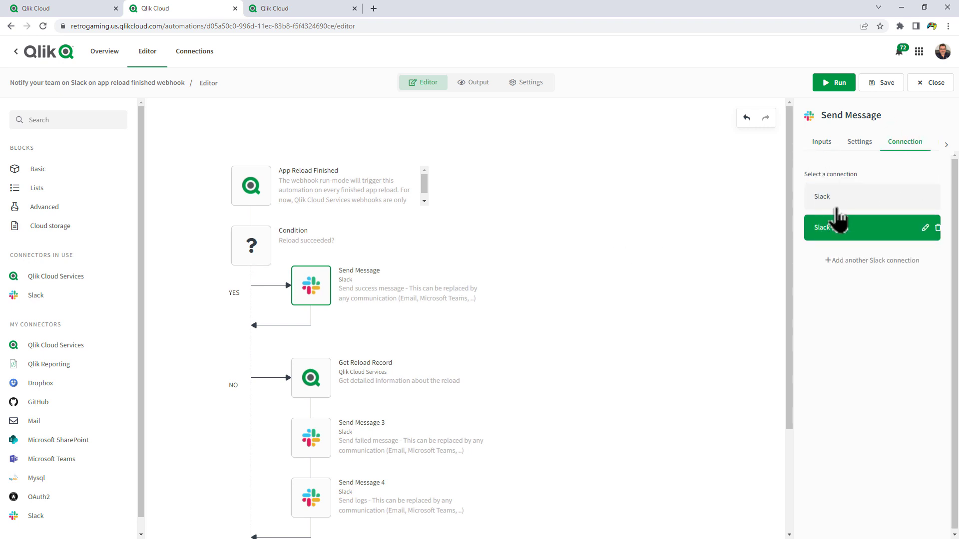
{"action": "left_click", "coordinate": [833, 143]}
{"action": "left_click", "coordinate": [839, 188]}
{"action": "left_click", "coordinate": [850, 221]}
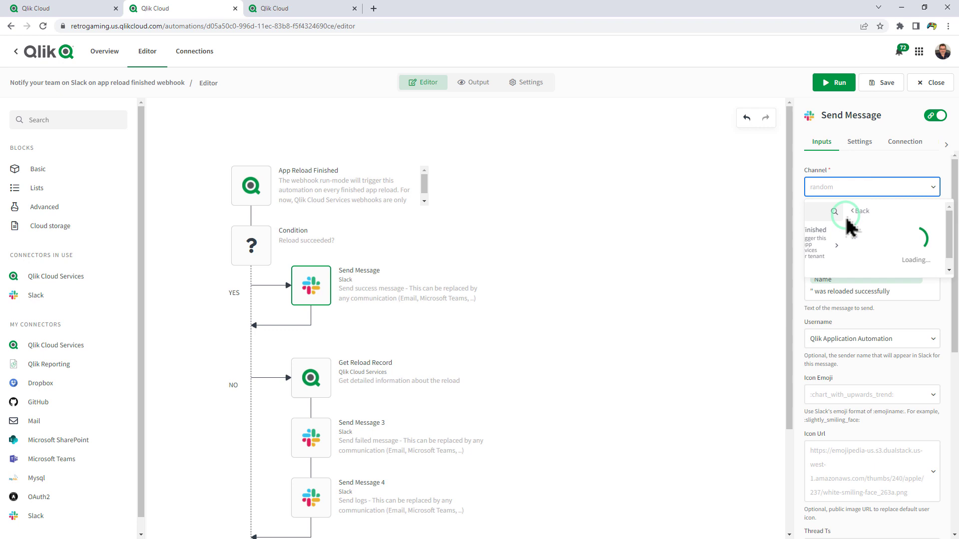
{"action": "left_click", "coordinate": [824, 268]}
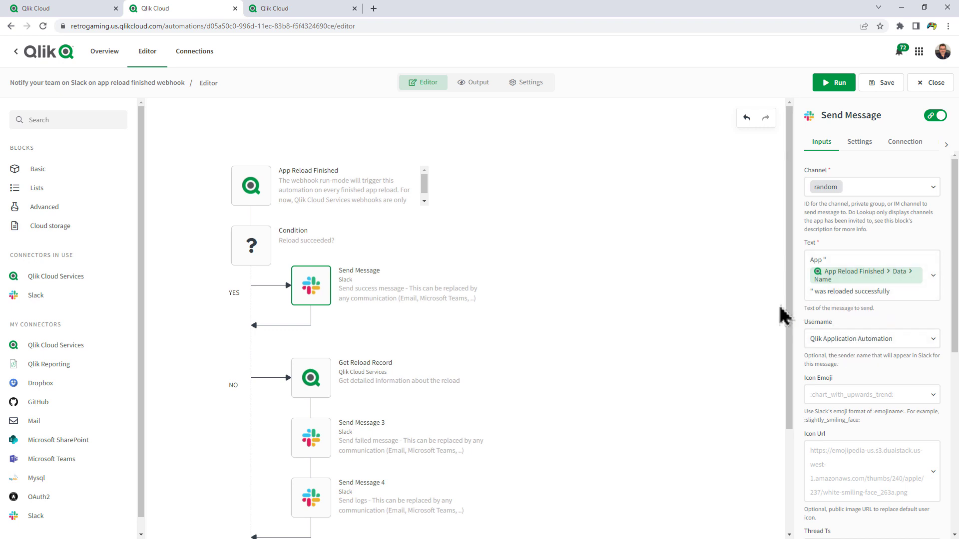
{"action": "scroll", "coordinate": [699, 315], "scroll_direction": "down", "scroll_amount": 1}
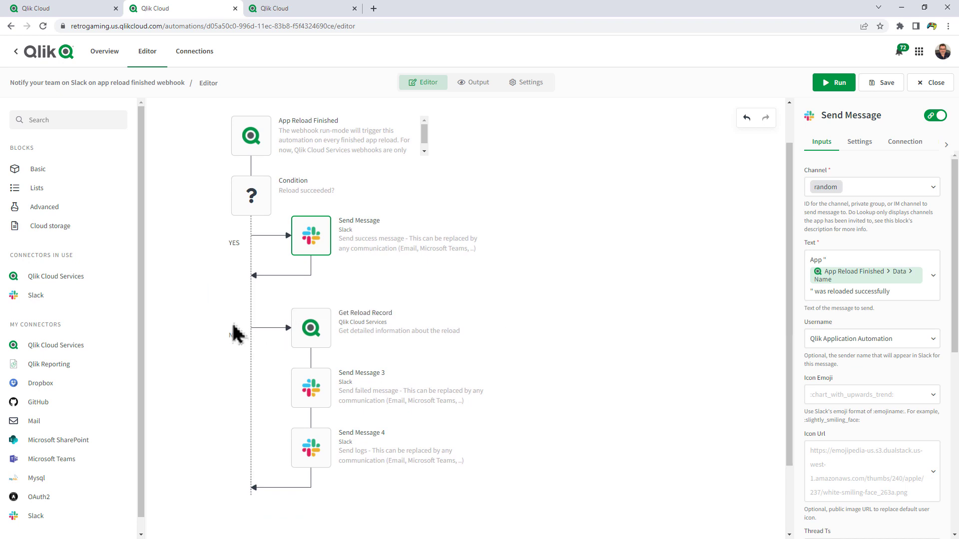
Set Send Message 3 to the Slack (2) connection and the 'random' channel.
{"action": "left_click", "coordinate": [308, 331]}
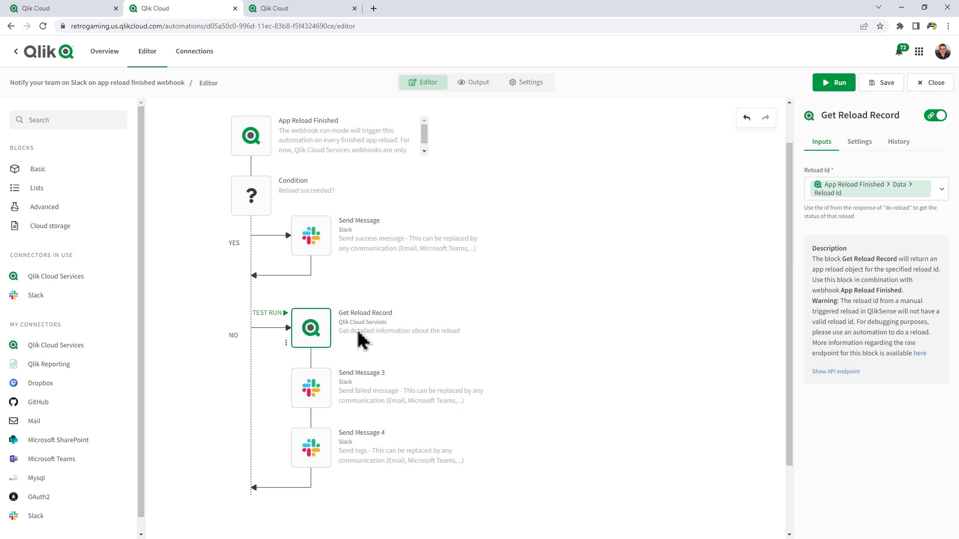
{"action": "left_click", "coordinate": [320, 385]}
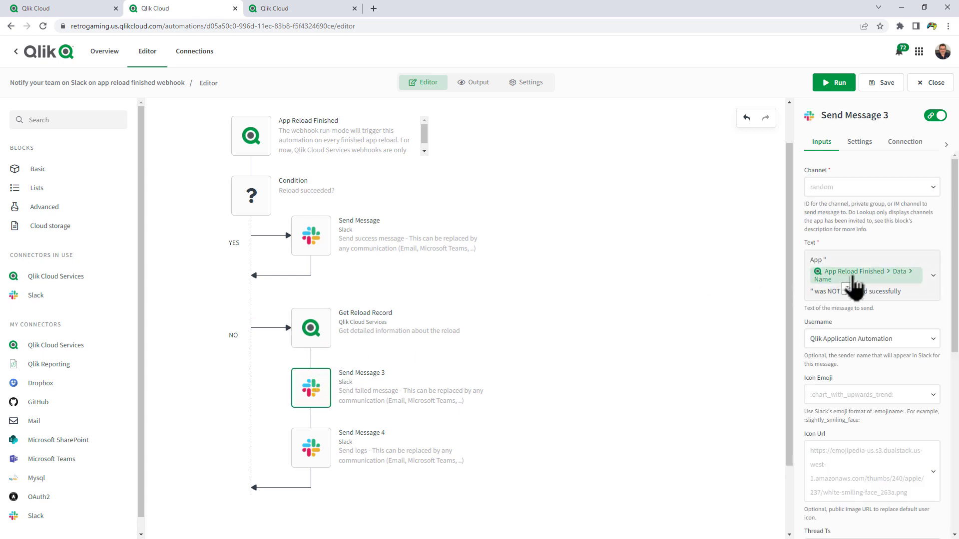
{"action": "left_click", "coordinate": [890, 142]}
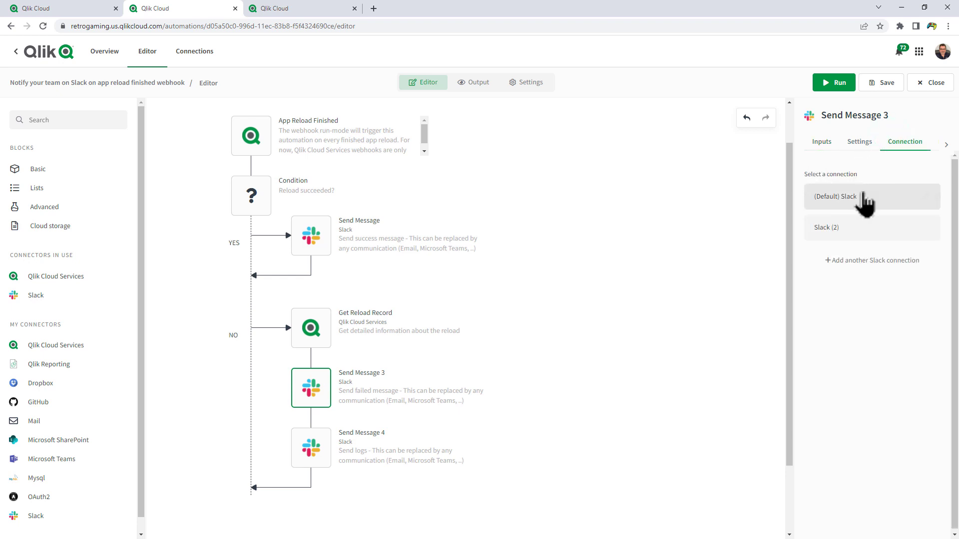
{"action": "left_click", "coordinate": [854, 228]}
{"action": "left_click", "coordinate": [834, 145]}
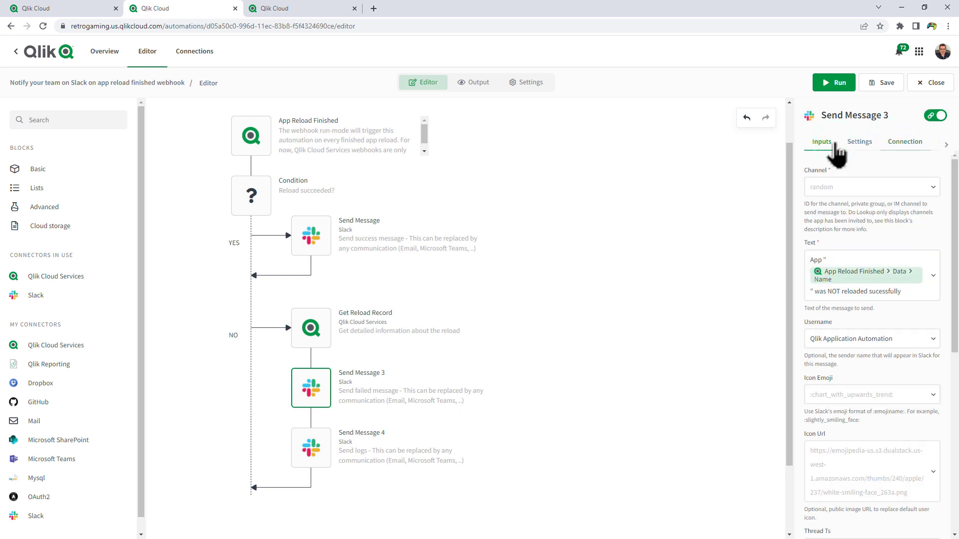
{"action": "left_click", "coordinate": [856, 188]}
{"action": "left_click", "coordinate": [858, 211]}
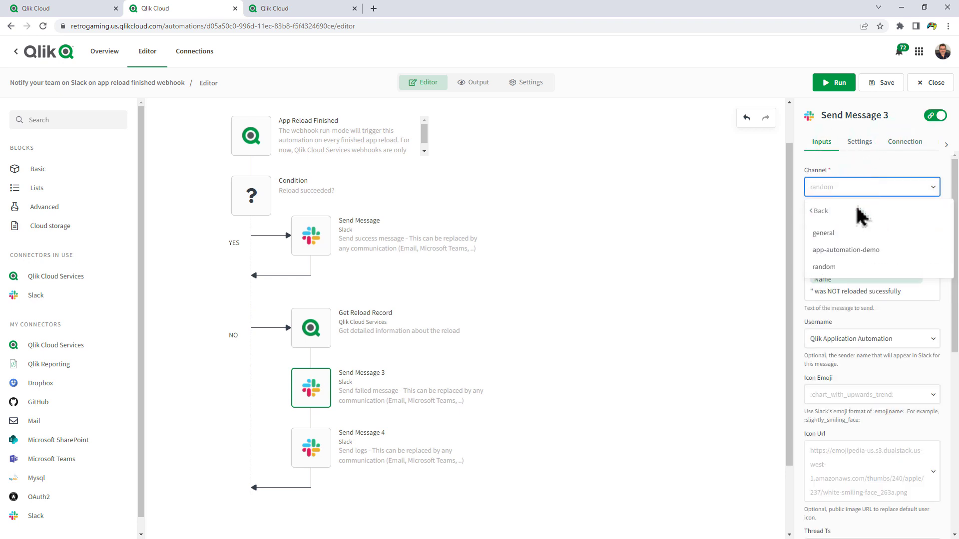
{"action": "left_click", "coordinate": [830, 267]}
Set Send Message 4 to the Slack (2) connection and the 'random' channel.
{"action": "left_click", "coordinate": [306, 448]}
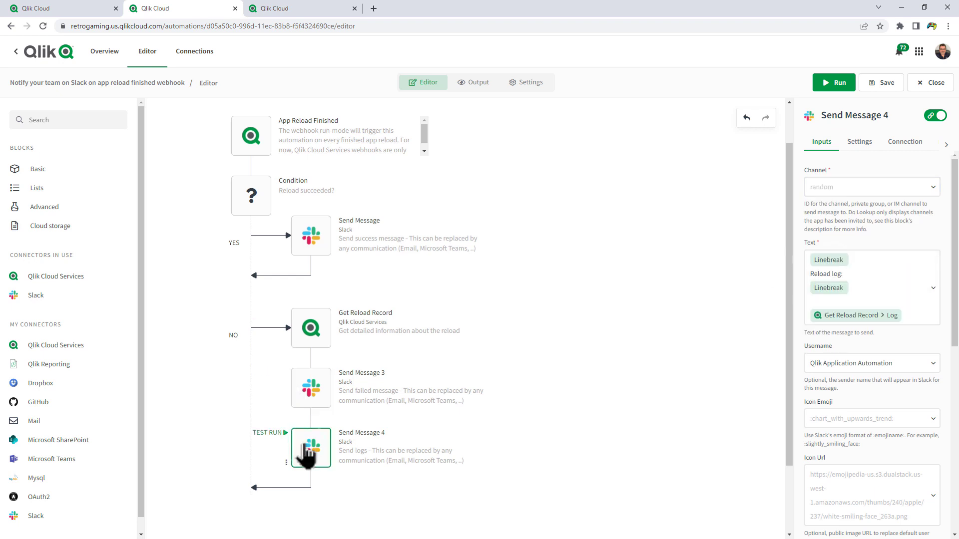
{"action": "left_click", "coordinate": [904, 143]}
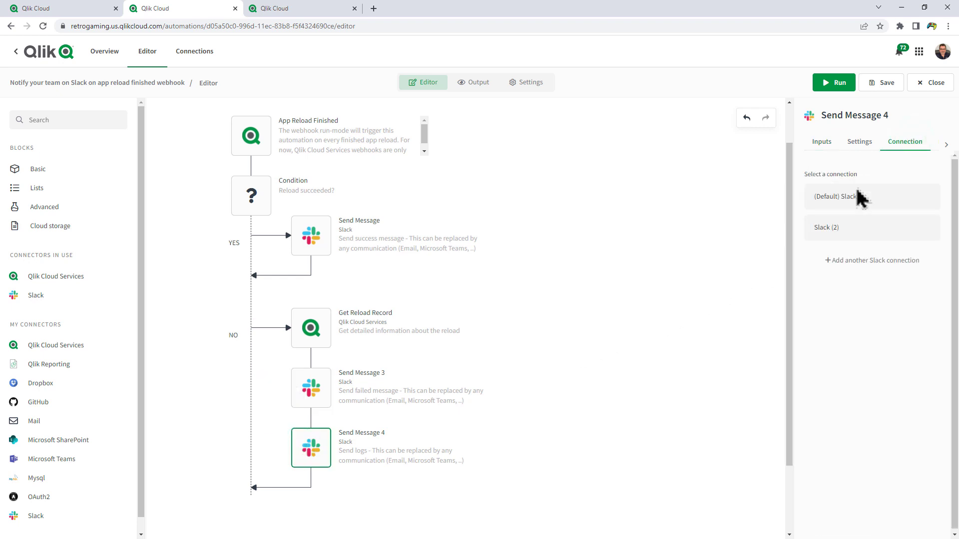
{"action": "left_click", "coordinate": [845, 233]}
{"action": "left_click", "coordinate": [823, 148]}
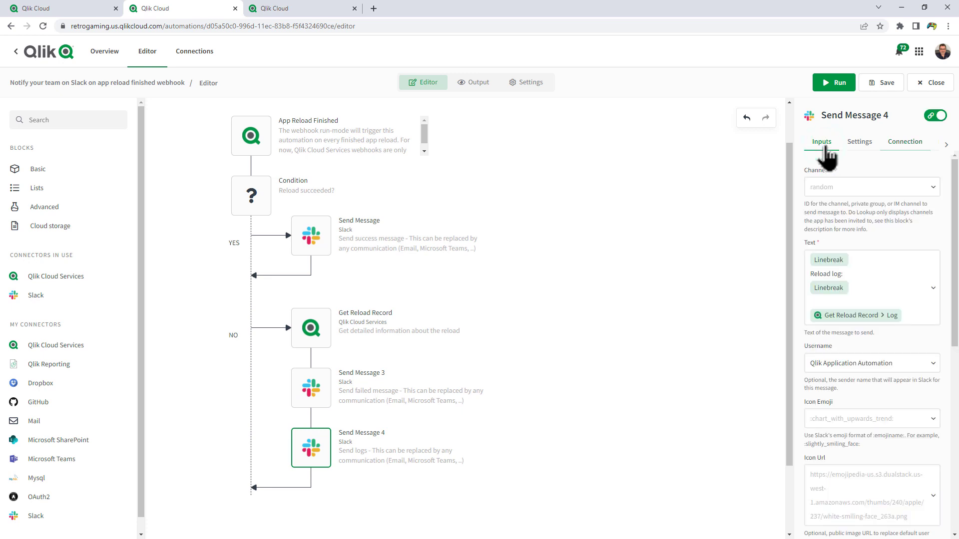
{"action": "left_click", "coordinate": [839, 187]}
{"action": "left_click", "coordinate": [841, 218]}
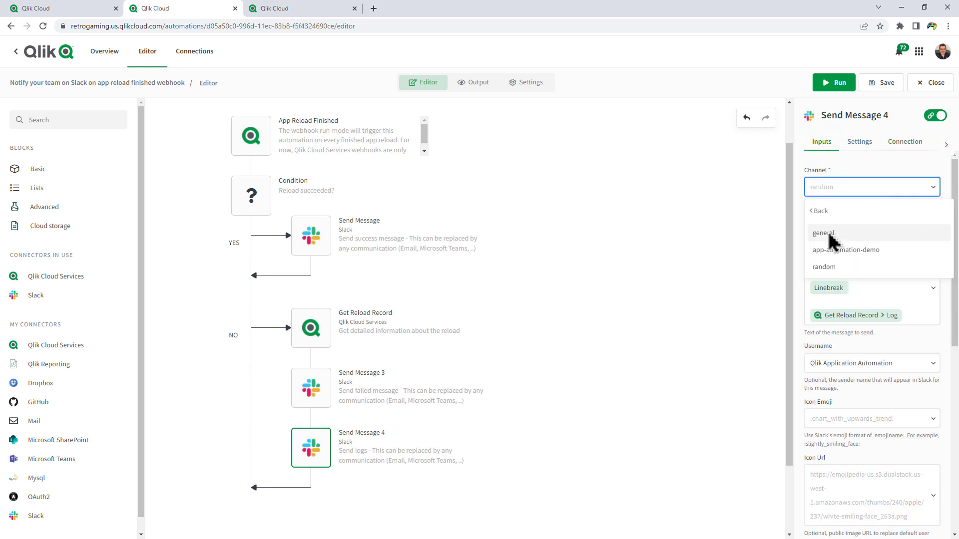
{"action": "left_click", "coordinate": [830, 266]}
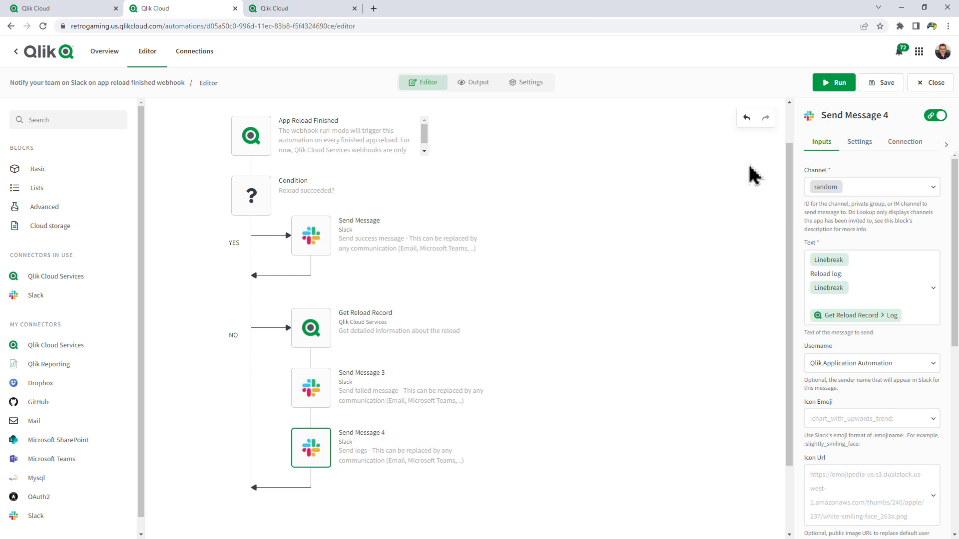
Save the automation and confirm its webhook in Management Console > Webhooks, cancelling without edits.
{"action": "left_click", "coordinate": [887, 83]}
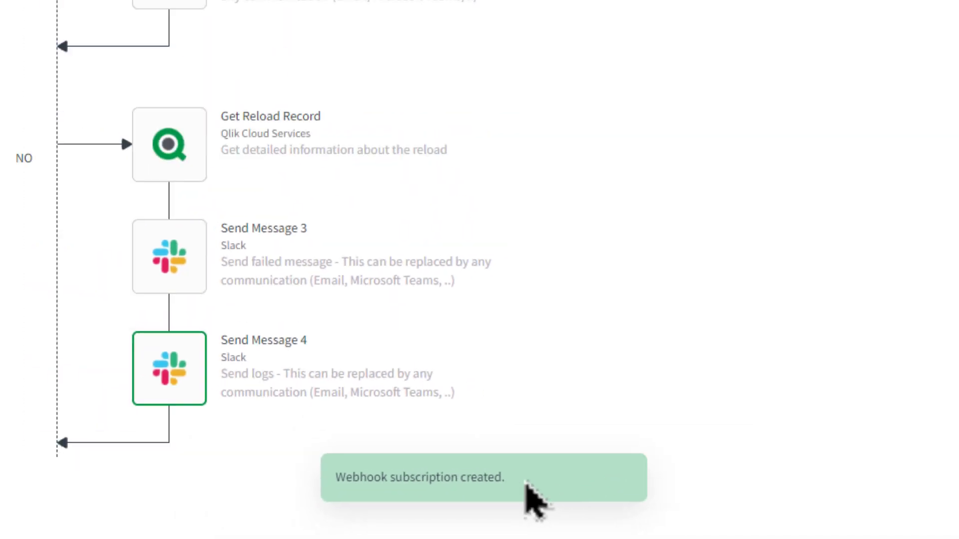
{"action": "left_click", "coordinate": [329, 10]}
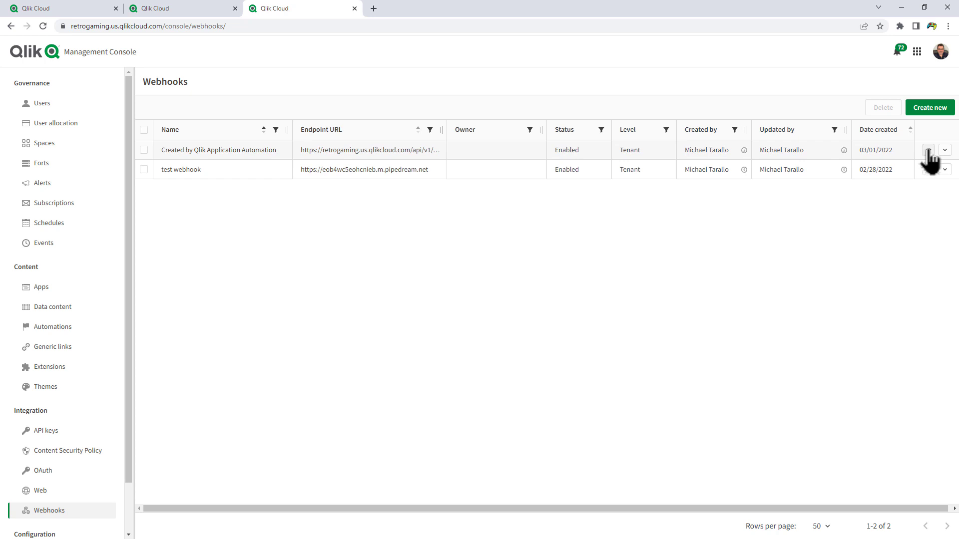
{"action": "left_click", "coordinate": [928, 151]}
{"action": "left_click", "coordinate": [899, 119]}
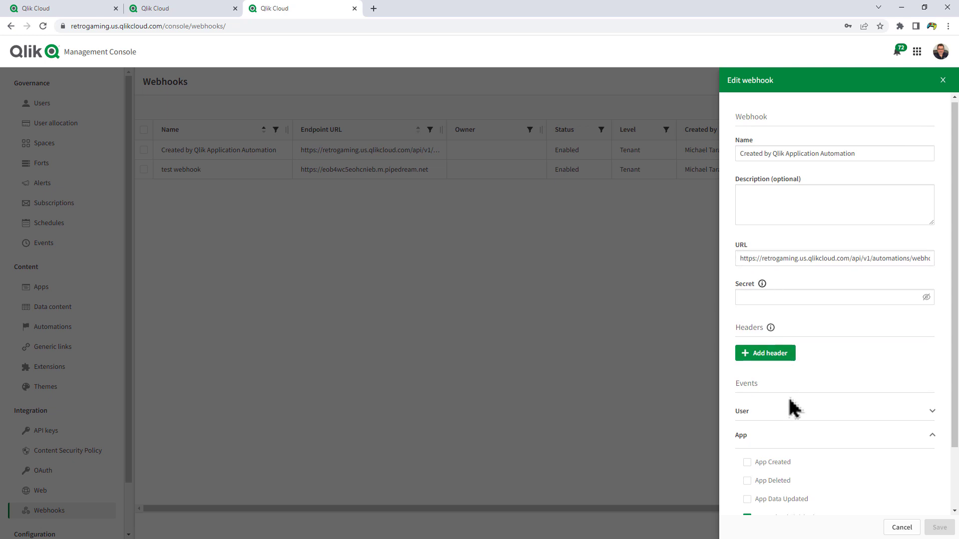
{"action": "scroll", "coordinate": [795, 408], "scroll_direction": "down", "scroll_amount": 2}
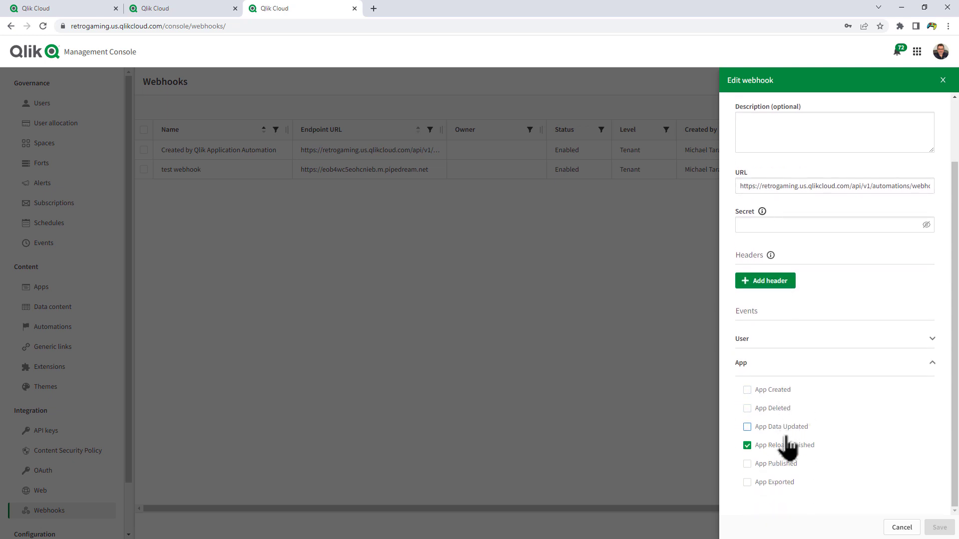
{"action": "left_click", "coordinate": [902, 527]}
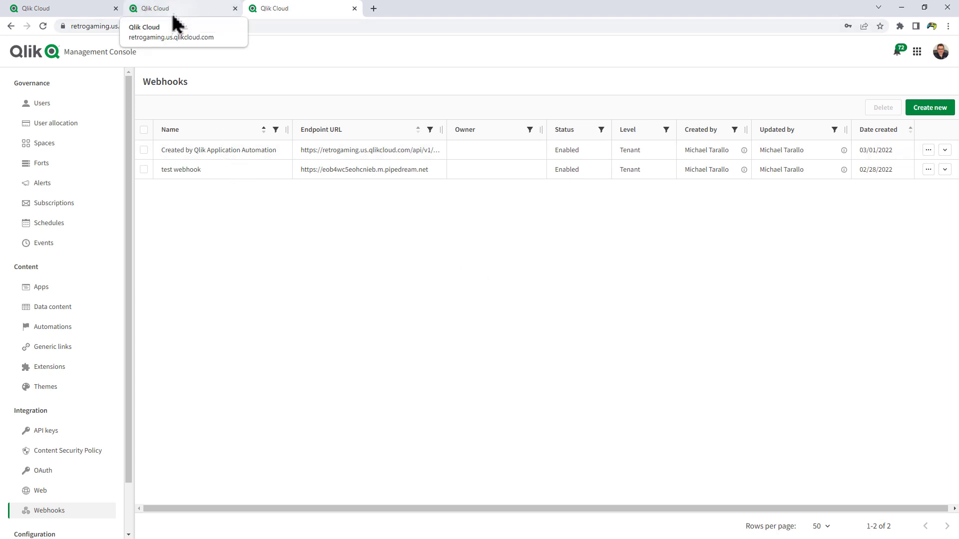
Reload the Retrogaming Collection Analysis - OG app from the catalog.
{"action": "left_click", "coordinate": [69, 10]}
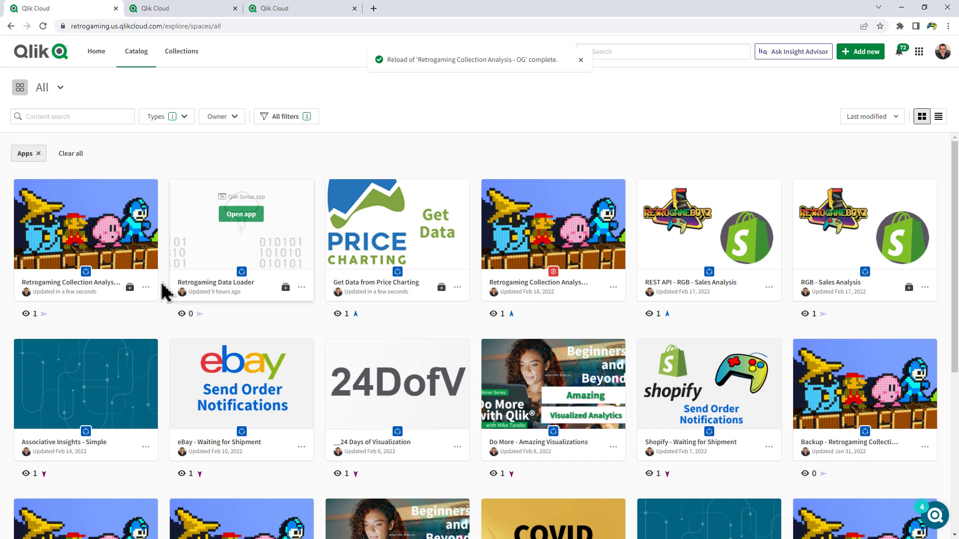
{"action": "left_click", "coordinate": [145, 288]}
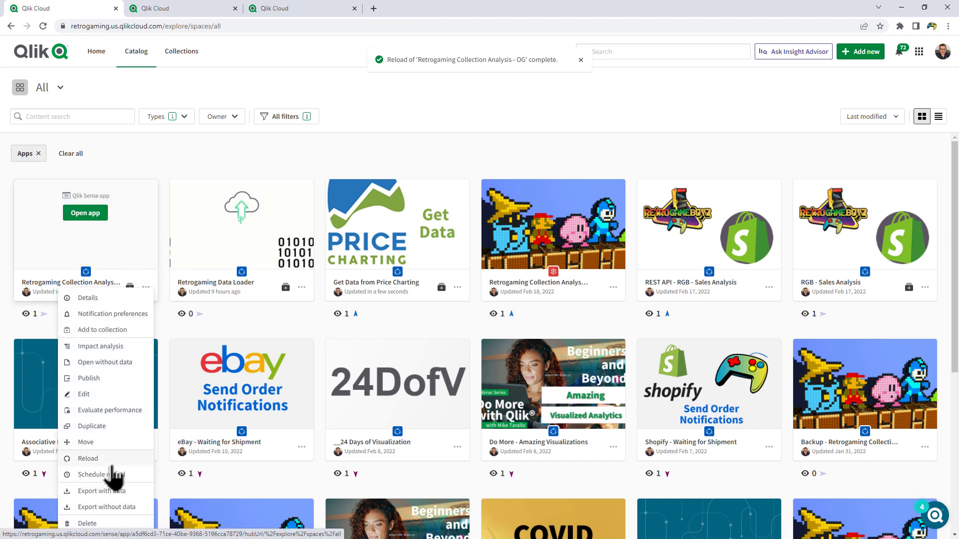
{"action": "left_click", "coordinate": [105, 461]}
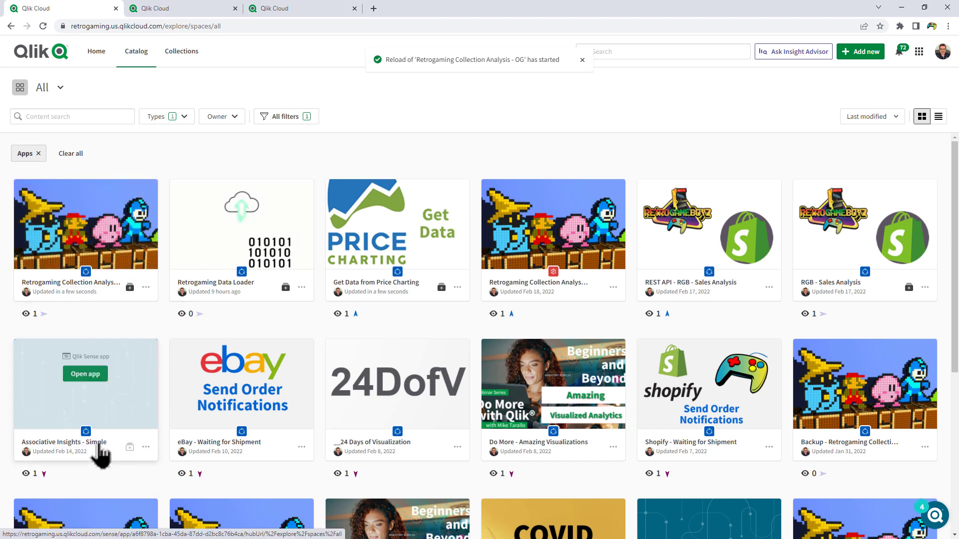
{"action": "key", "text": "alt+Tab"}
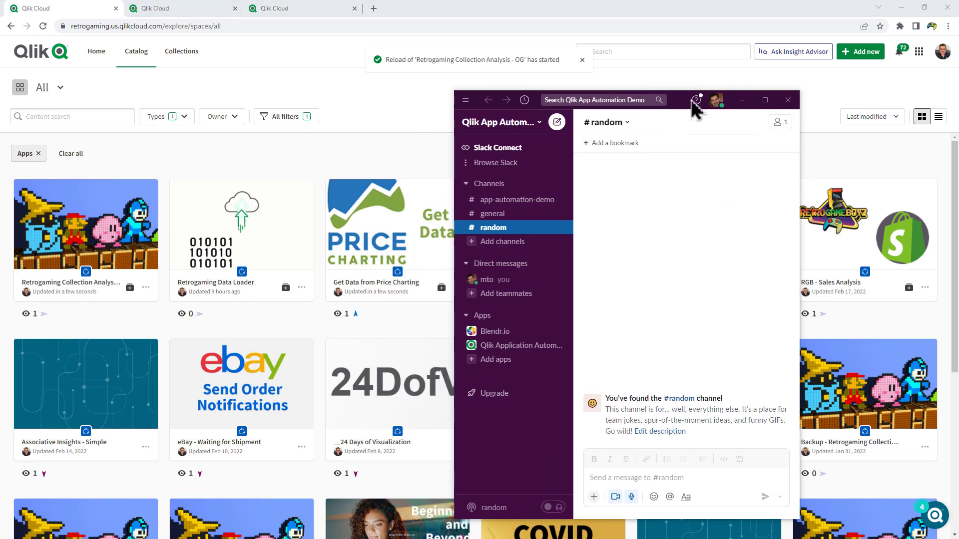
Move the Slack window up and right to watch the #random channel.
{"action": "left_click_drag", "start_coordinate": [694, 107], "coordinate": [727, 77]}
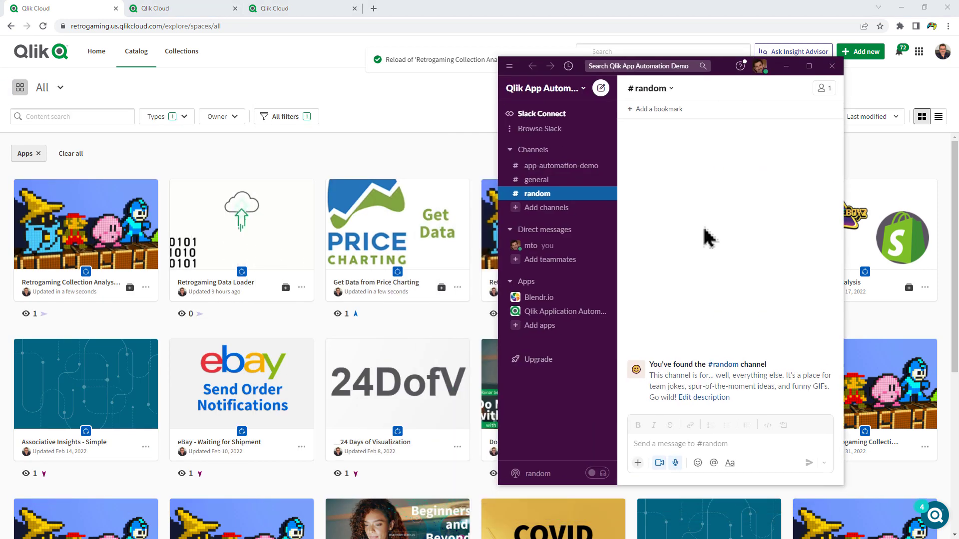